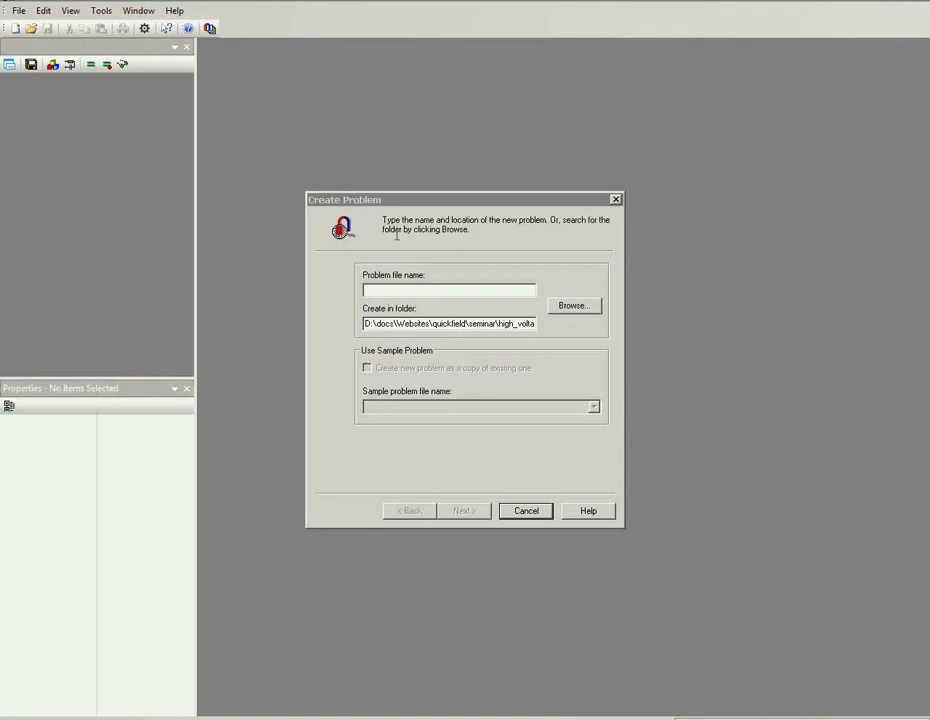
Name the new problem needle_to_palne and create it in folder D:\.
{"action": "left_click", "coordinate": [380, 324]}
{"action": "key", "text": "shift+End"}
{"action": "key", "text": "Delete"}
{"action": "left_click", "coordinate": [419, 290]}
{"action": "type", "text": "ne"}
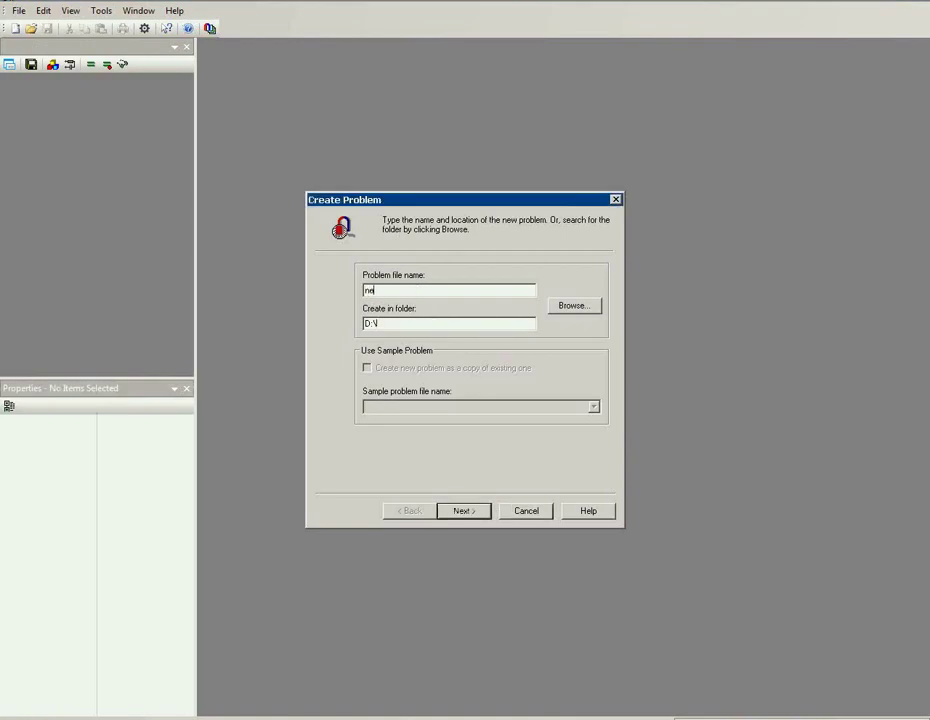
{"action": "type", "text": "edle_to"}
{"action": "type", "text": "_pe"}
{"action": "type", "text": "lne"}
{"action": "left_click", "coordinate": [388, 323]}
Set the model class to Axisymmetric and length units to Millimeters.
{"action": "left_click", "coordinate": [468, 512]}
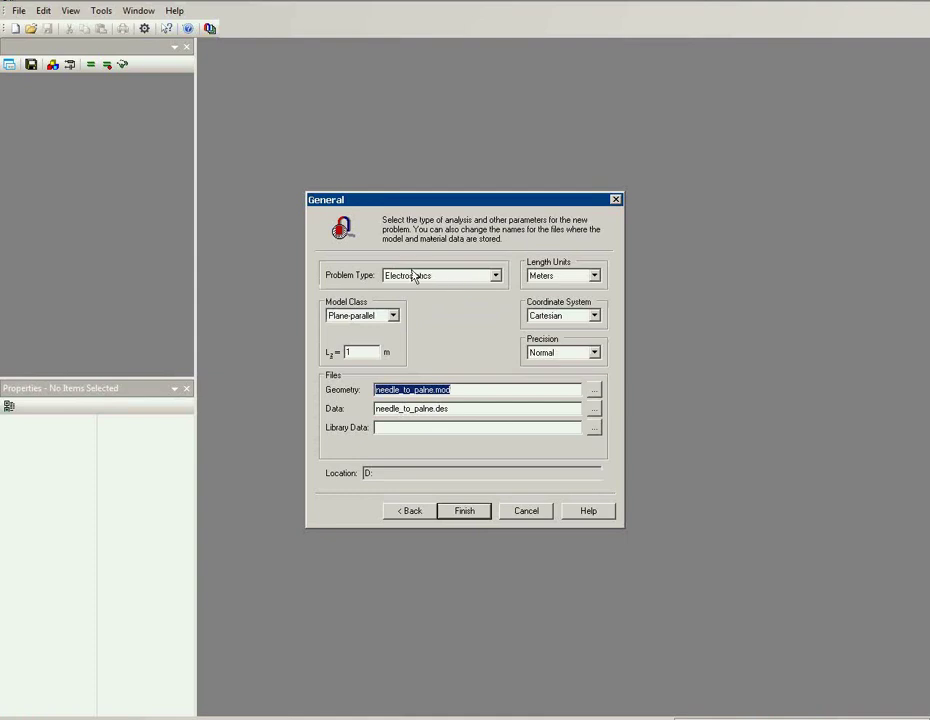
{"action": "left_click", "coordinate": [393, 316]}
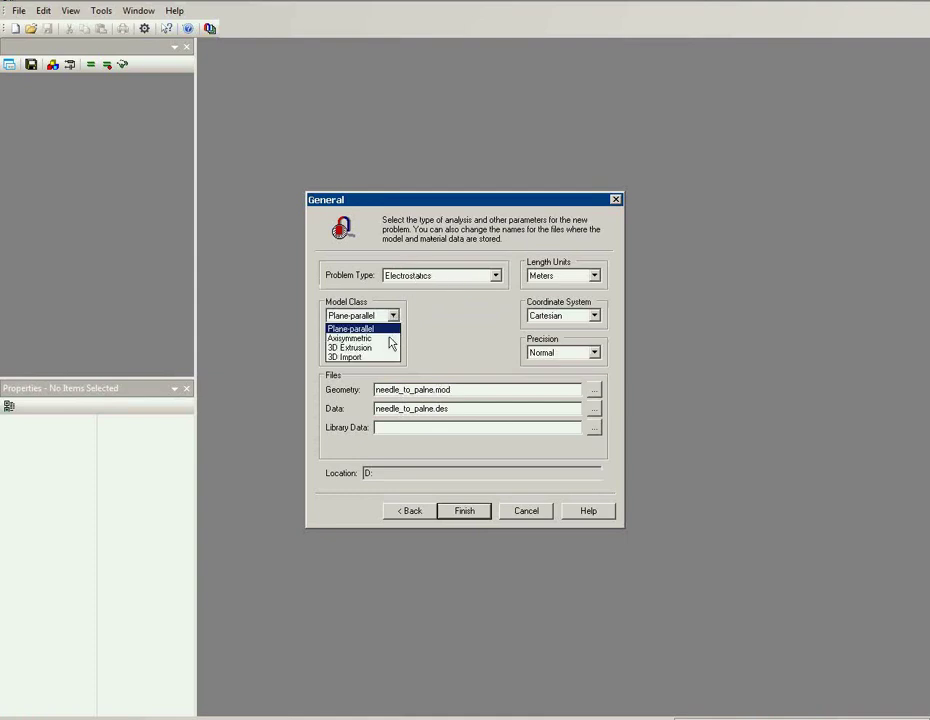
{"action": "left_click", "coordinate": [390, 338]}
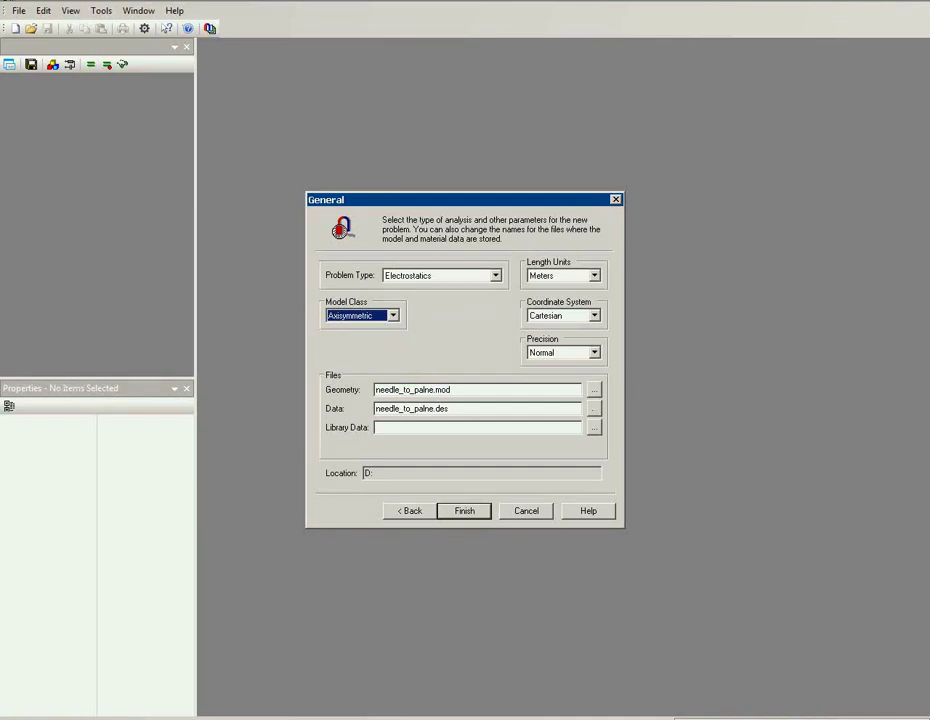
{"action": "left_click", "coordinate": [480, 516]}
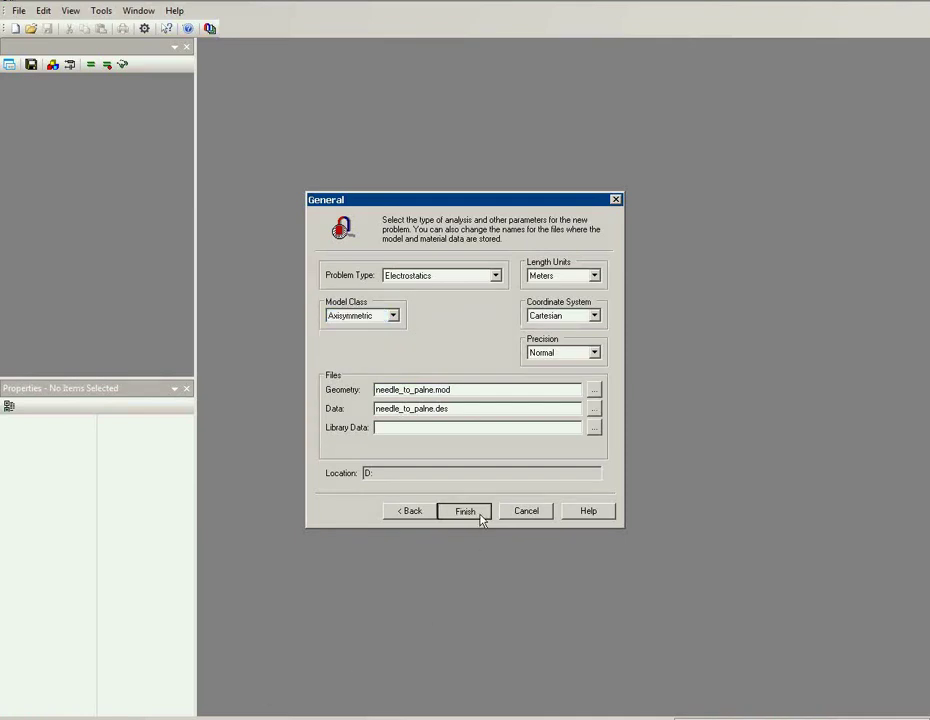
{"action": "left_click", "coordinate": [562, 276]}
{"action": "left_click", "coordinate": [558, 298]}
Create the problem, zoom in, and draw the needle's straight top edge along the axis.
{"action": "left_click", "coordinate": [478, 518]}
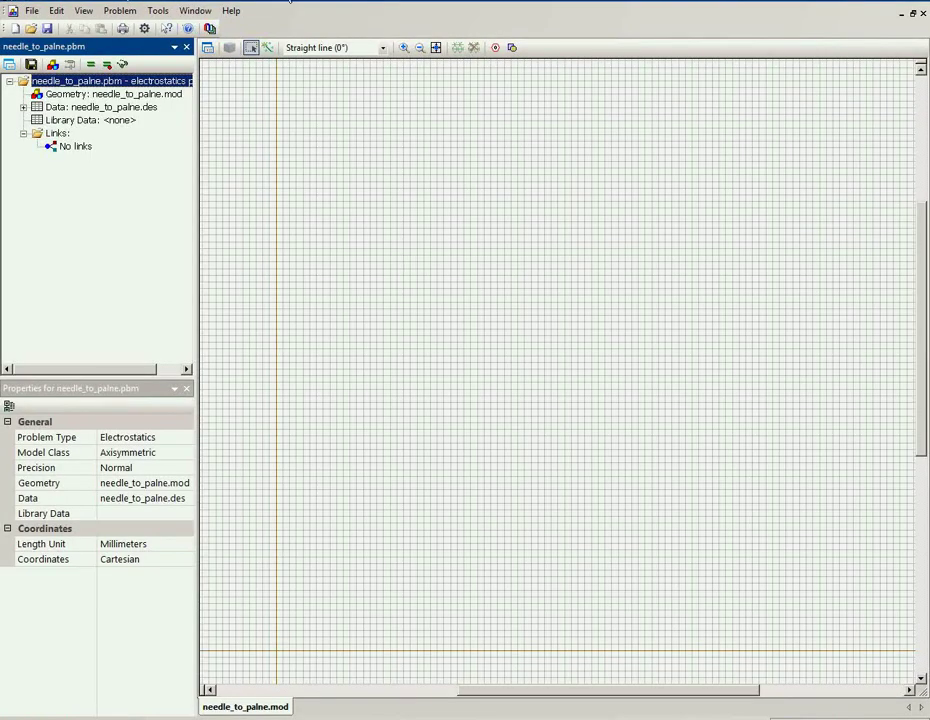
{"action": "left_click", "coordinate": [268, 47]}
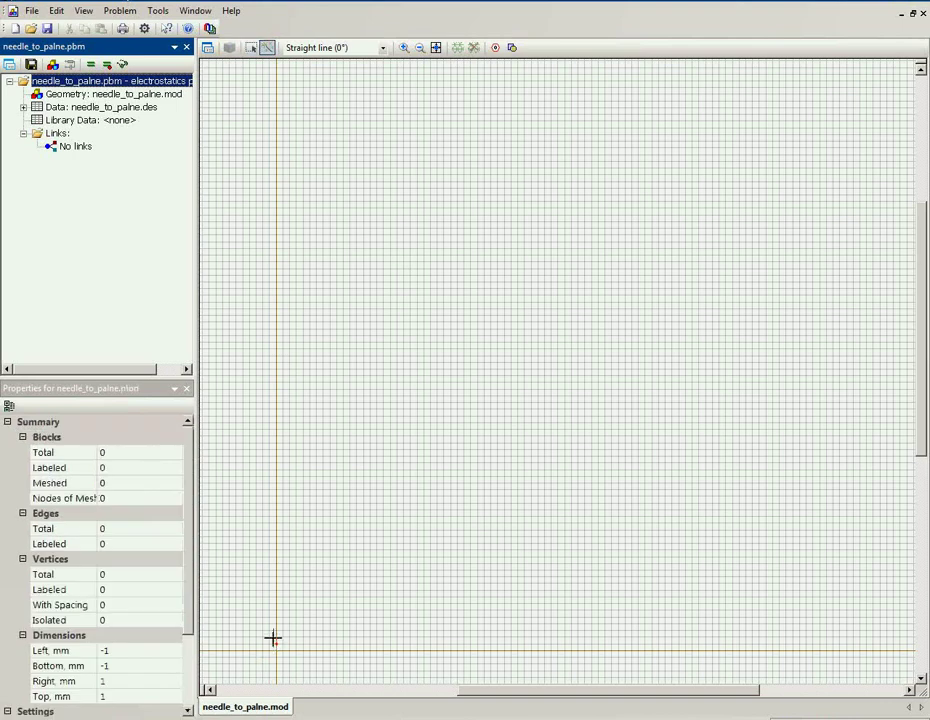
{"action": "left_click", "coordinate": [436, 47]}
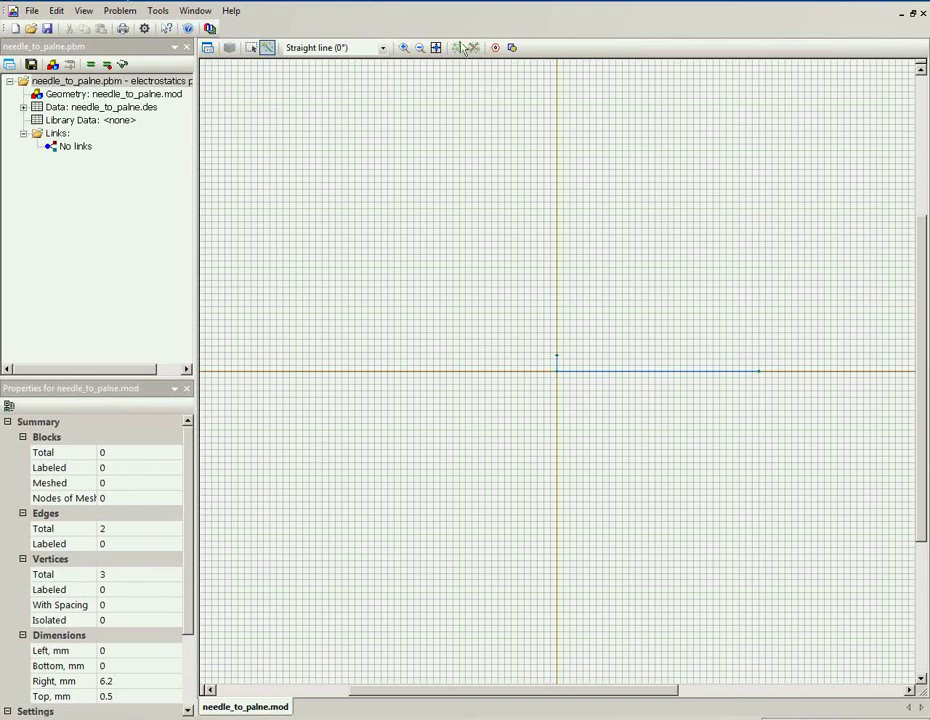
{"action": "left_click", "coordinate": [436, 47]}
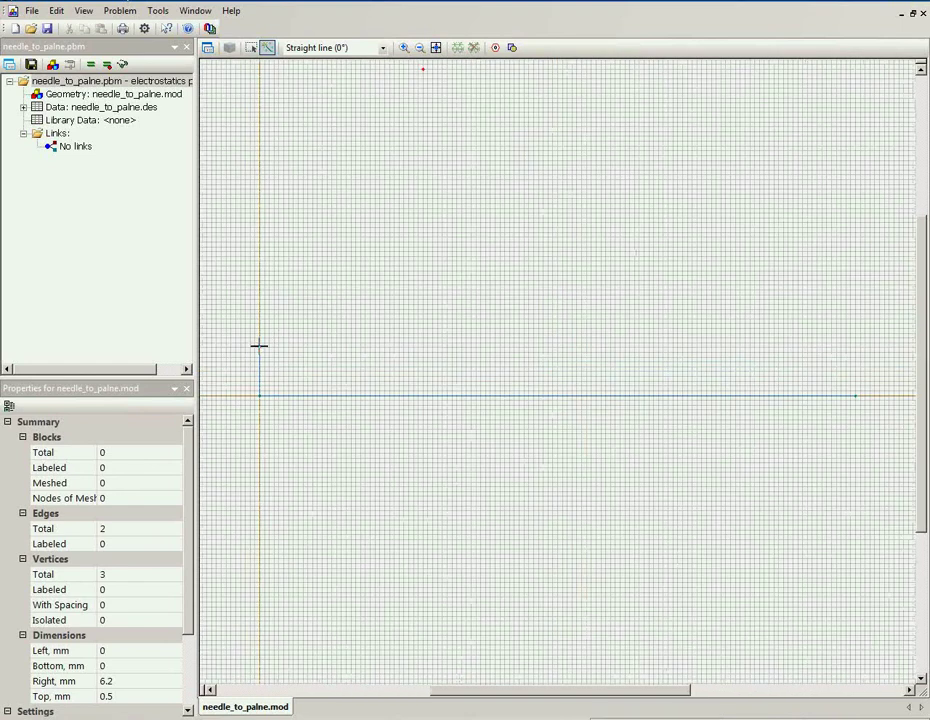
{"action": "left_click_drag", "start_coordinate": [259, 346], "coordinate": [817, 347]}
Switch to Quarter arc (90°) and draw the needle's rounded tip.
{"action": "left_click", "coordinate": [382, 47]}
{"action": "key", "text": "Escape"}
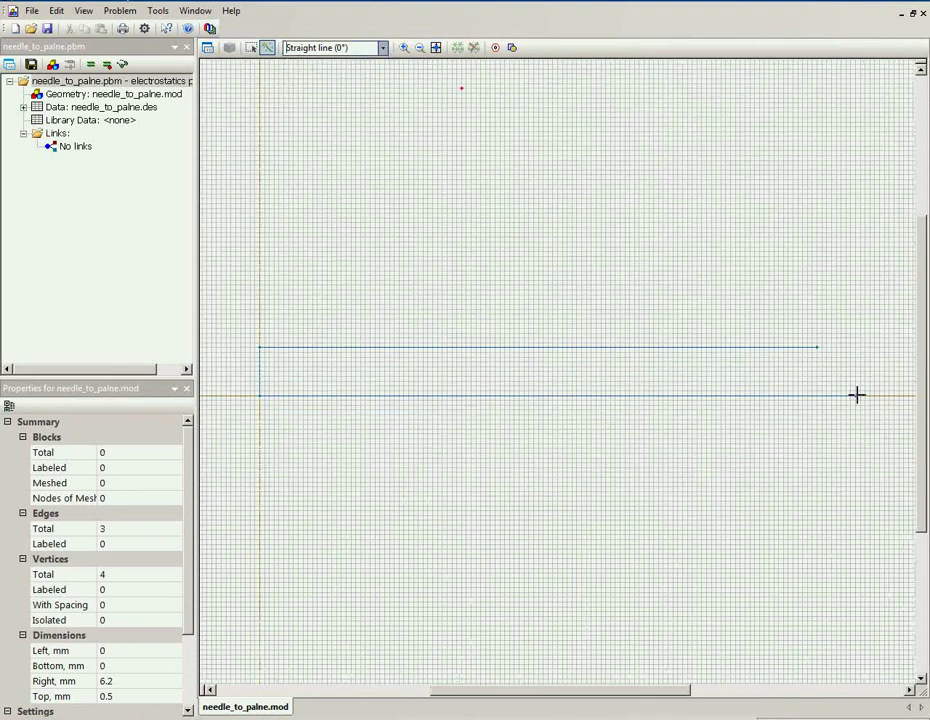
{"action": "key", "text": "Down"}
{"action": "left_click_drag", "start_coordinate": [855, 396], "coordinate": [817, 347]}
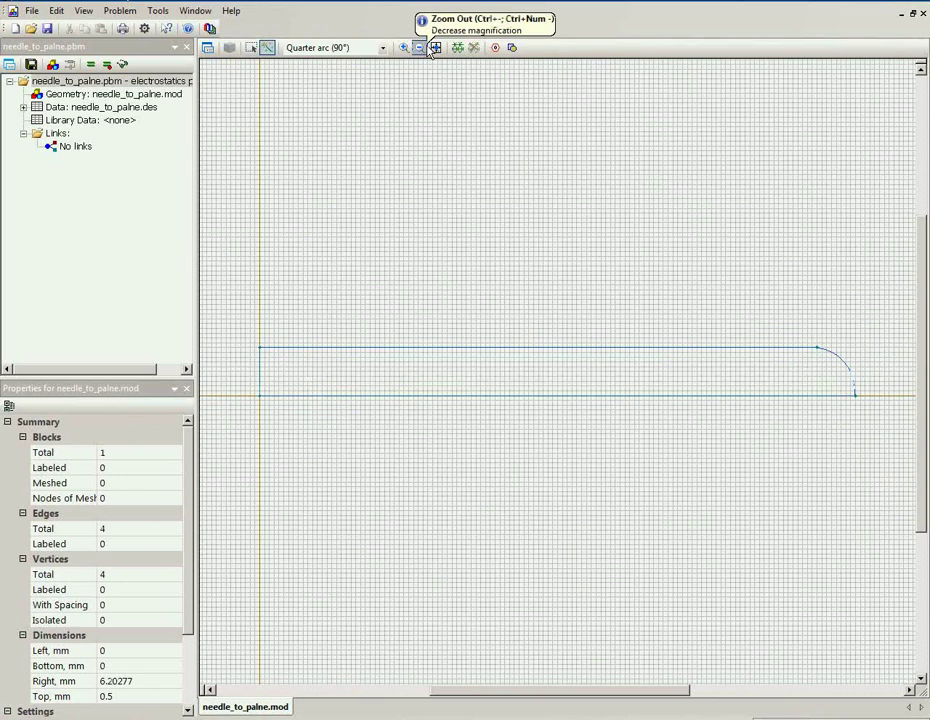
Zoom out and add a vertex on the axis at x = 12 mm.
{"action": "left_click", "coordinate": [428, 50]}
{"action": "left_click", "coordinate": [428, 50]}
{"action": "left_click", "coordinate": [270, 47]}
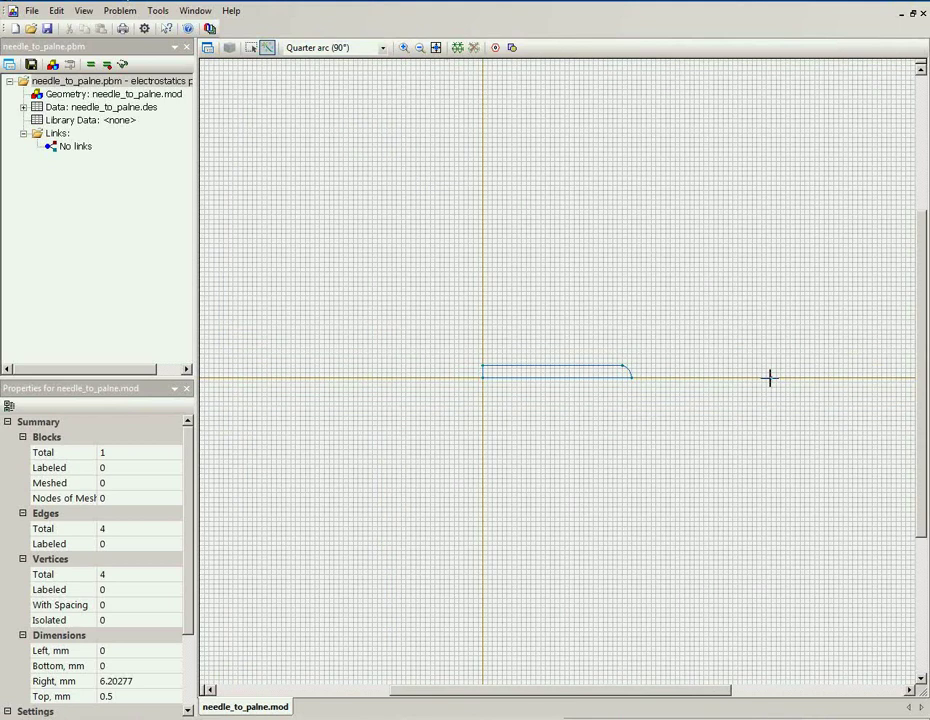
{"action": "mouse_move", "coordinate": [770, 378]}
{"action": "left_mouse_down"}
{"action": "mouse_move", "coordinate": [747, 143]}
{"action": "mouse_move", "coordinate": [776, 376]}
{"action": "left_mouse_up"}
{"action": "left_click", "coordinate": [772, 377]}
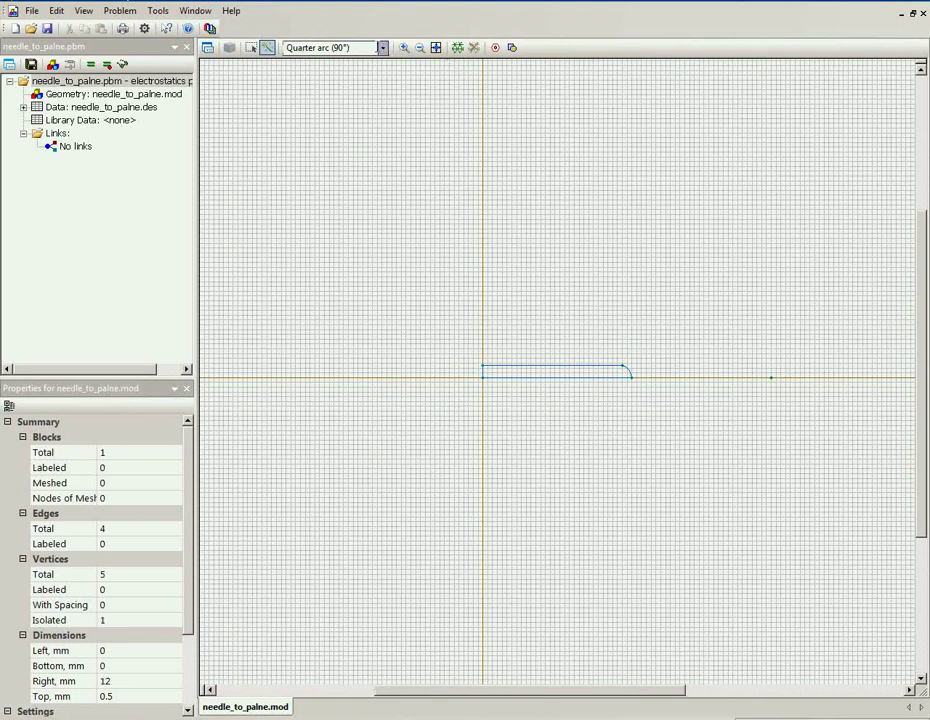
Switch back to straight lines and join the needle tip to the 12 mm vertex.
{"action": "left_click", "coordinate": [382, 47]}
{"action": "key", "text": "Escape"}
{"action": "key", "text": "Up"}
{"action": "left_click_drag", "start_coordinate": [736, 83], "coordinate": [770, 90]}
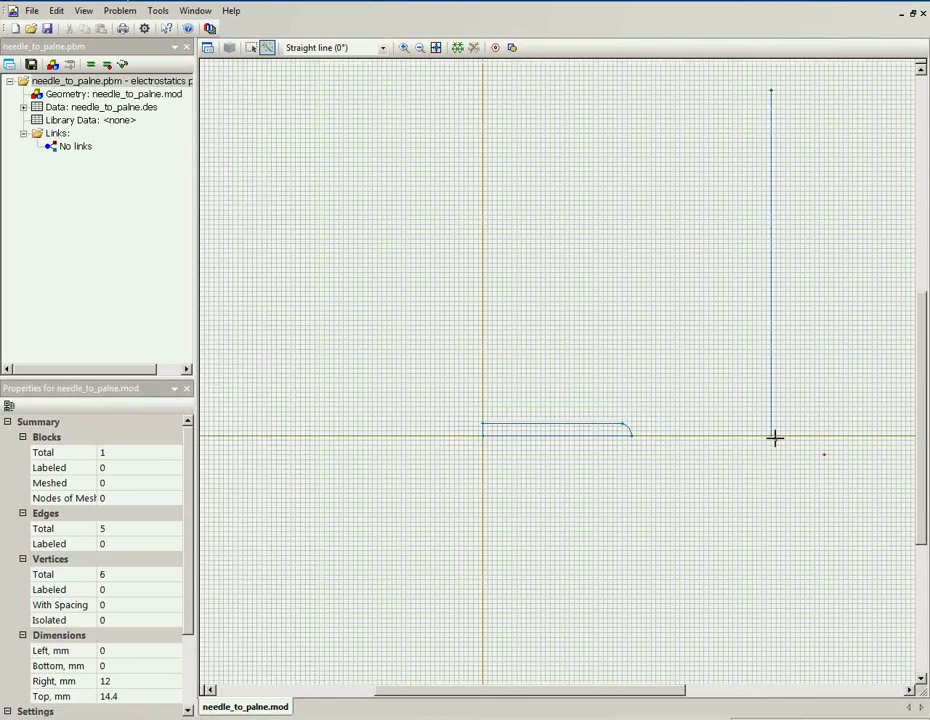
{"action": "left_click_drag", "start_coordinate": [771, 436], "coordinate": [631, 434]}
{"action": "left_click_drag", "start_coordinate": [485, 447], "coordinate": [770, 436]}
{"action": "left_click_drag", "start_coordinate": [483, 435], "coordinate": [484, 423]}
{"action": "left_click", "coordinate": [771, 368]}
Draw the outer boundary up to 14.4 mm, across above the origin, and down to the needle.
{"action": "left_click", "coordinate": [771, 87]}
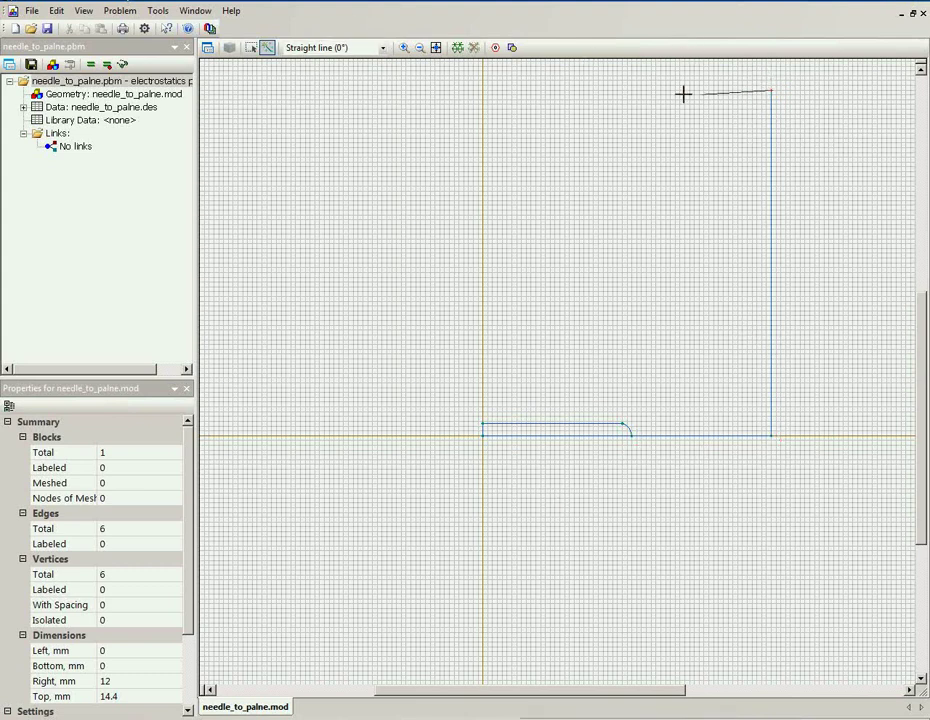
{"action": "left_click", "coordinate": [482, 90]}
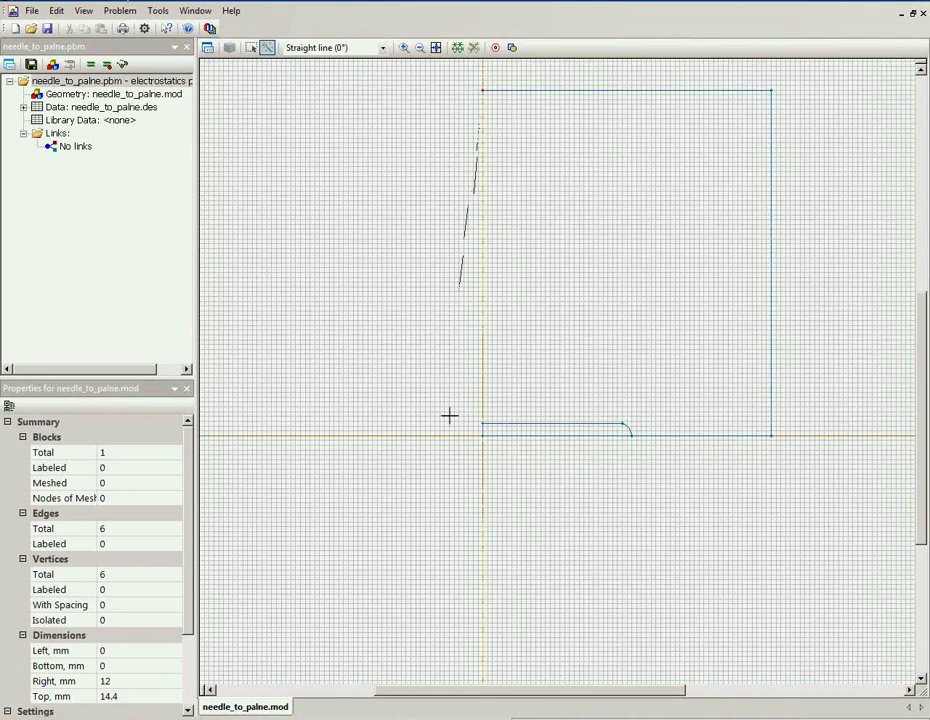
{"action": "left_click", "coordinate": [483, 423]}
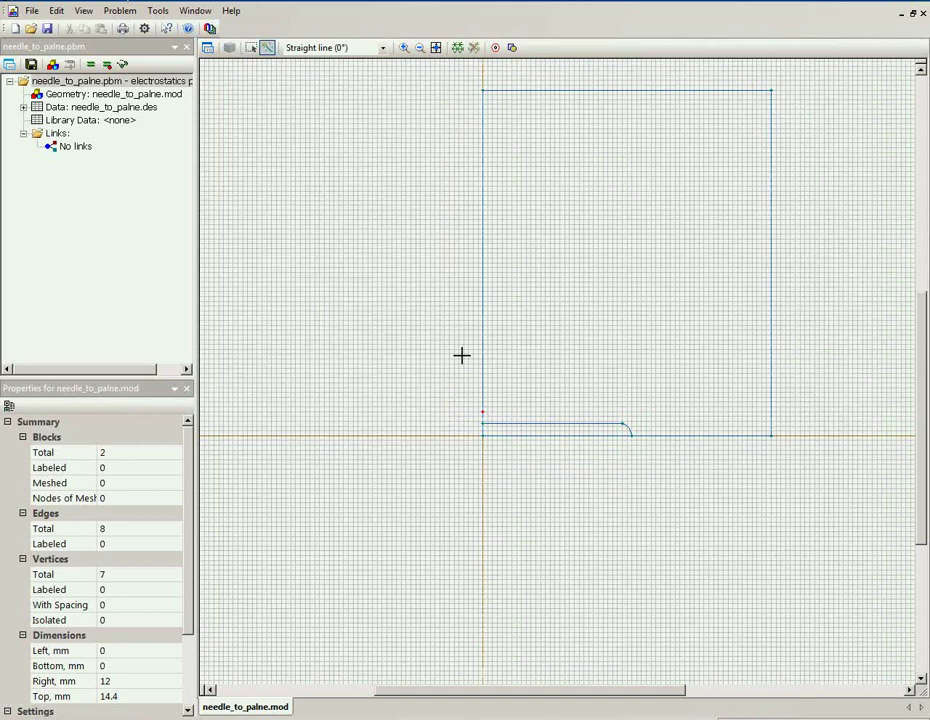
{"action": "key", "text": "Escape"}
Label the large region around the needle as air.
{"action": "left_click", "coordinate": [252, 47]}
{"action": "left_click", "coordinate": [584, 258]}
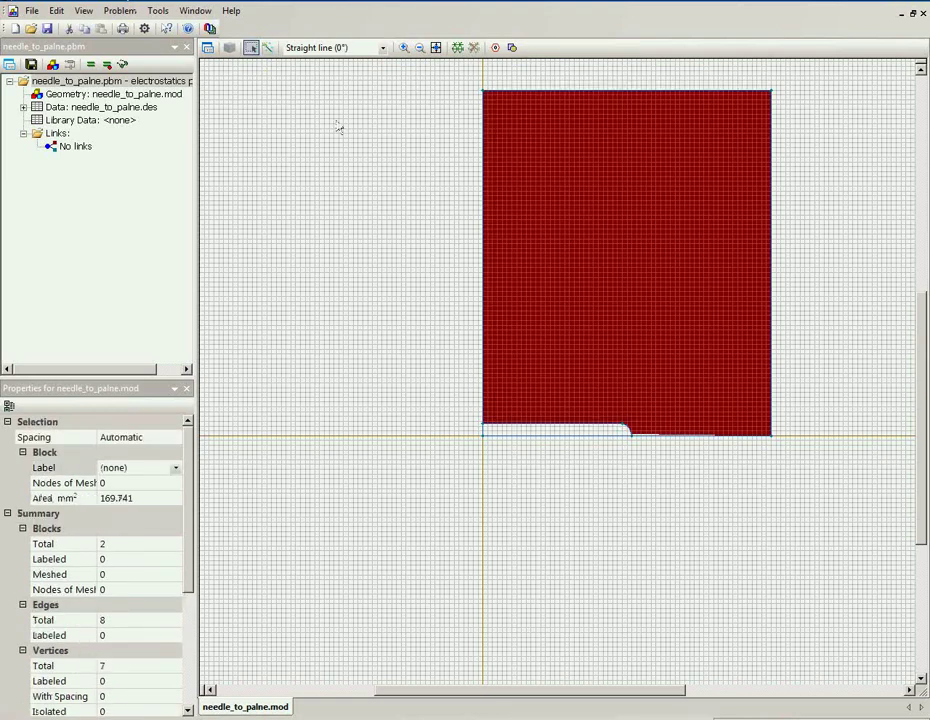
{"action": "left_click", "coordinate": [206, 50]}
{"action": "type", "text": "air"}
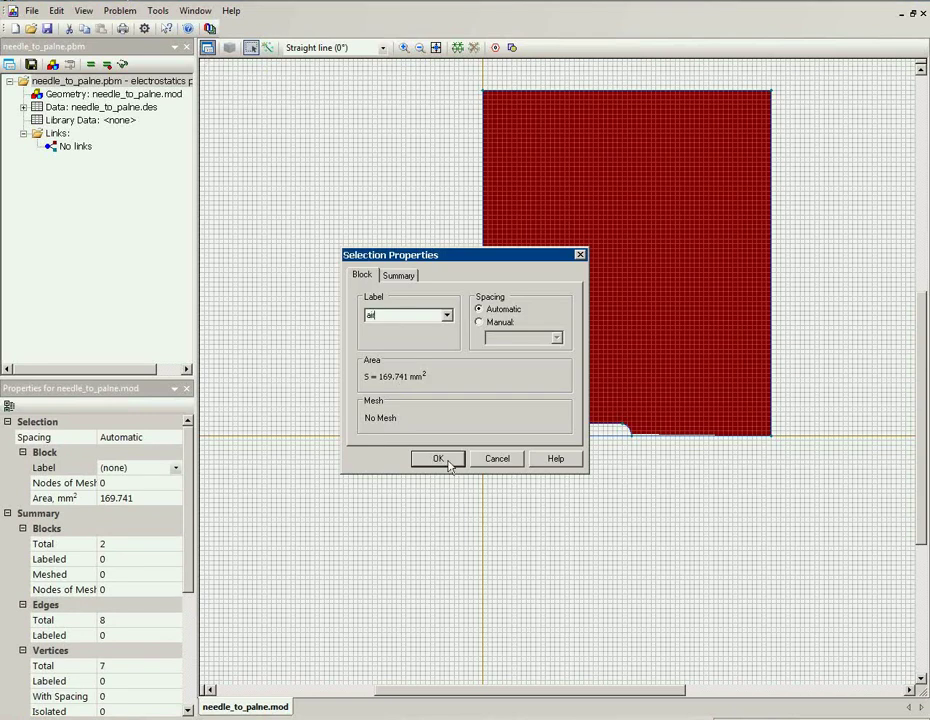
{"action": "left_click", "coordinate": [451, 462]}
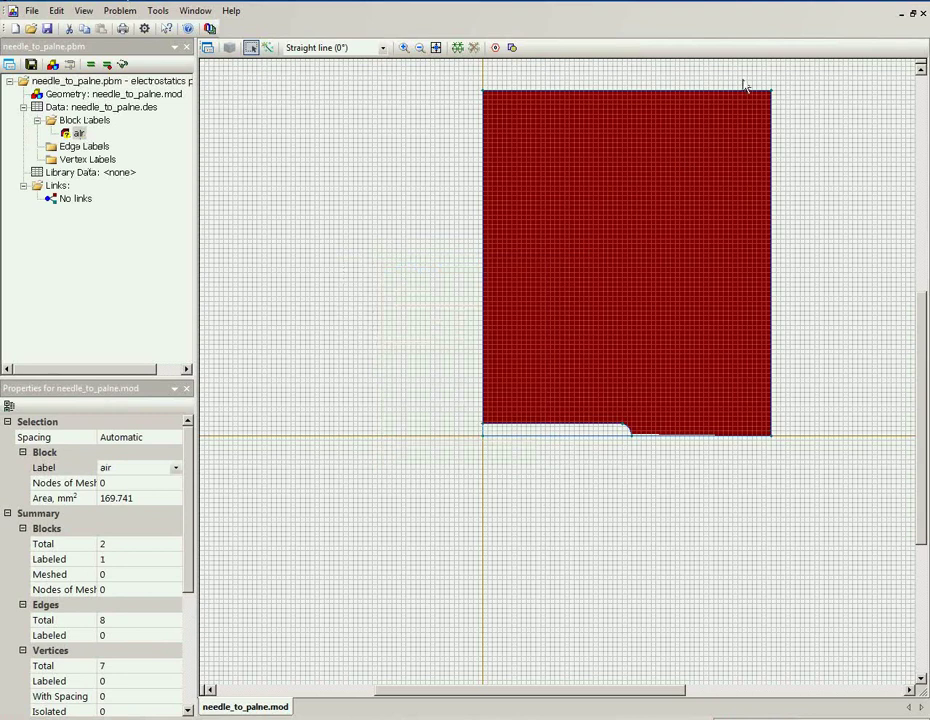
Give the right boundary edge the GND label.
{"action": "left_click_drag", "start_coordinate": [743, 79], "coordinate": [851, 484]}
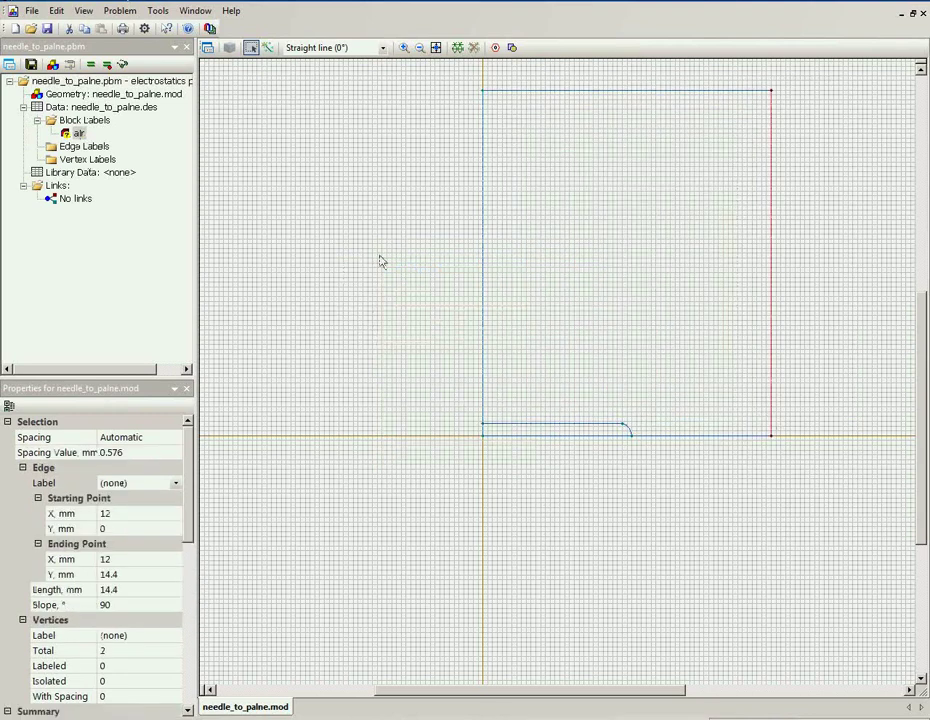
{"action": "key", "text": "alt+Return"}
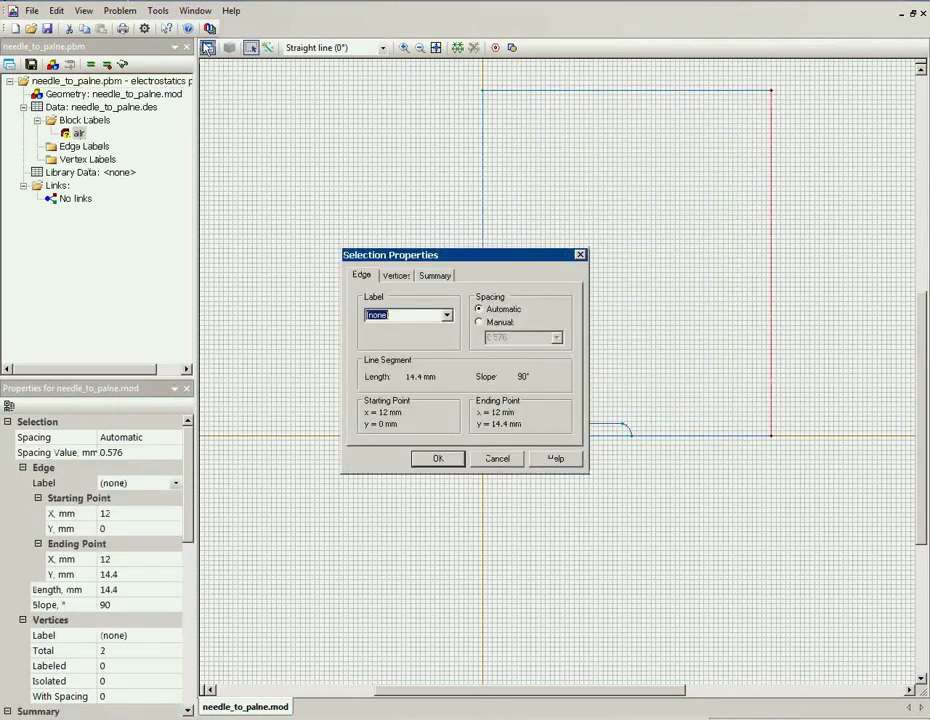
{"action": "type", "text": "GND"}
{"action": "left_click", "coordinate": [437, 458]}
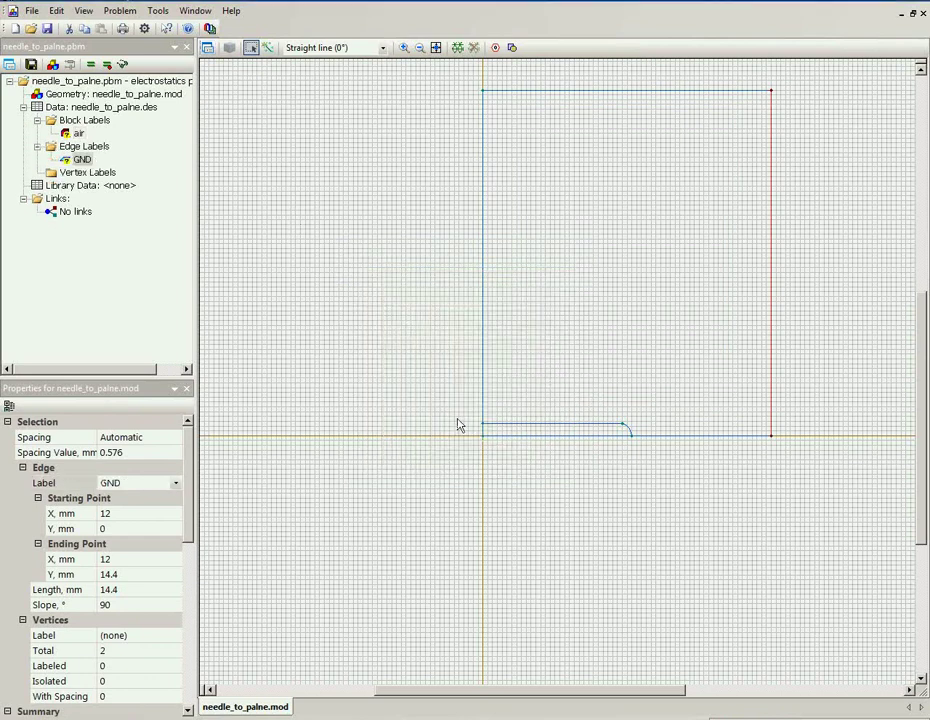
Assign the new HV label to the needle's top edge and tip arc.
{"action": "left_click_drag", "start_coordinate": [459, 420], "coordinate": [648, 457]}
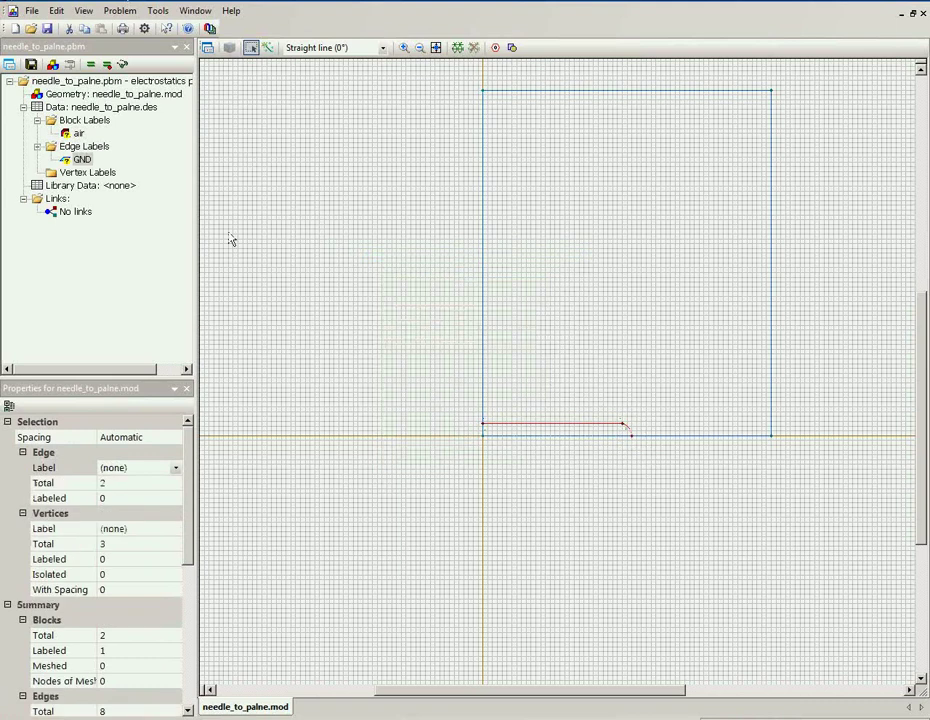
{"action": "left_click", "coordinate": [207, 48]}
{"action": "type", "text": "HV"}
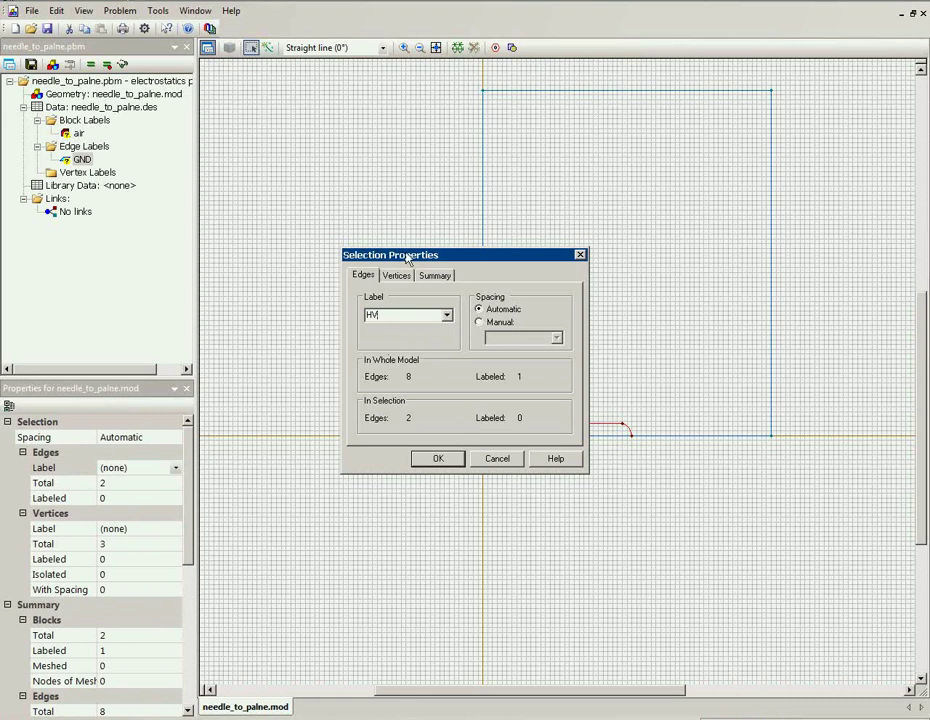
{"action": "left_click_drag", "start_coordinate": [410, 255], "coordinate": [322, 185]}
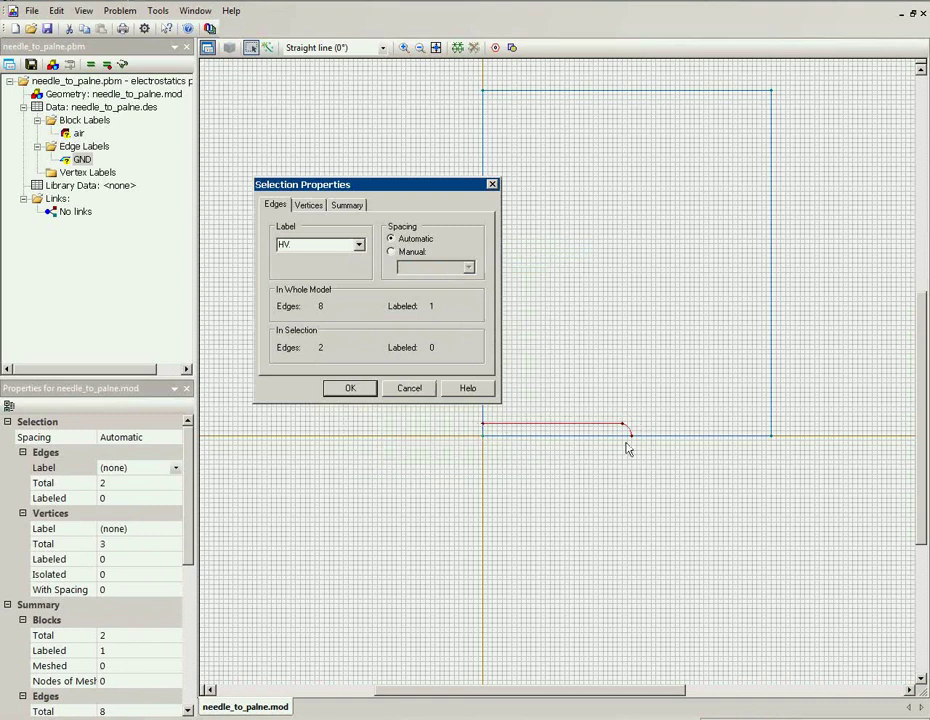
{"action": "left_click", "coordinate": [352, 389]}
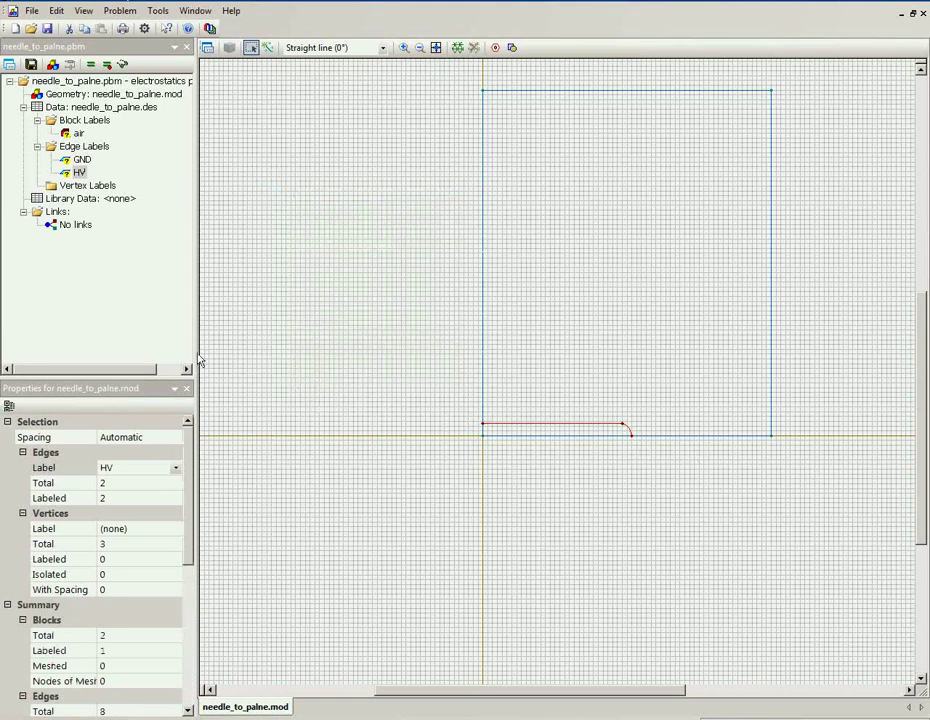
Check label assignments and define air with relative permittivity 1 and zero charge density.
{"action": "left_click", "coordinate": [76, 133]}
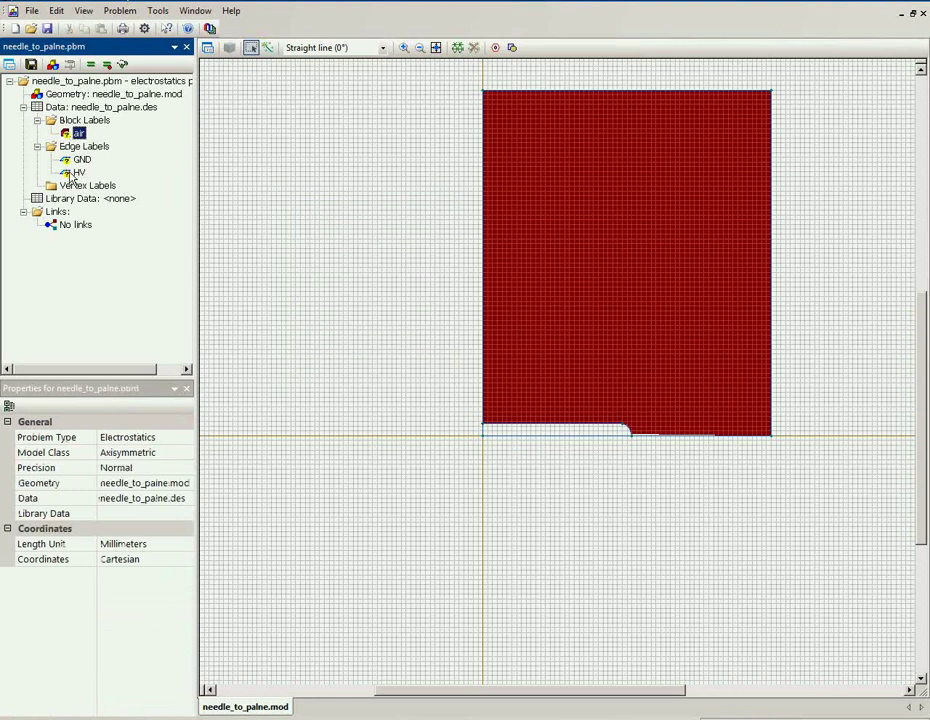
{"action": "left_click", "coordinate": [78, 172]}
{"action": "left_click", "coordinate": [80, 160]}
{"action": "double_click", "coordinate": [68, 133]}
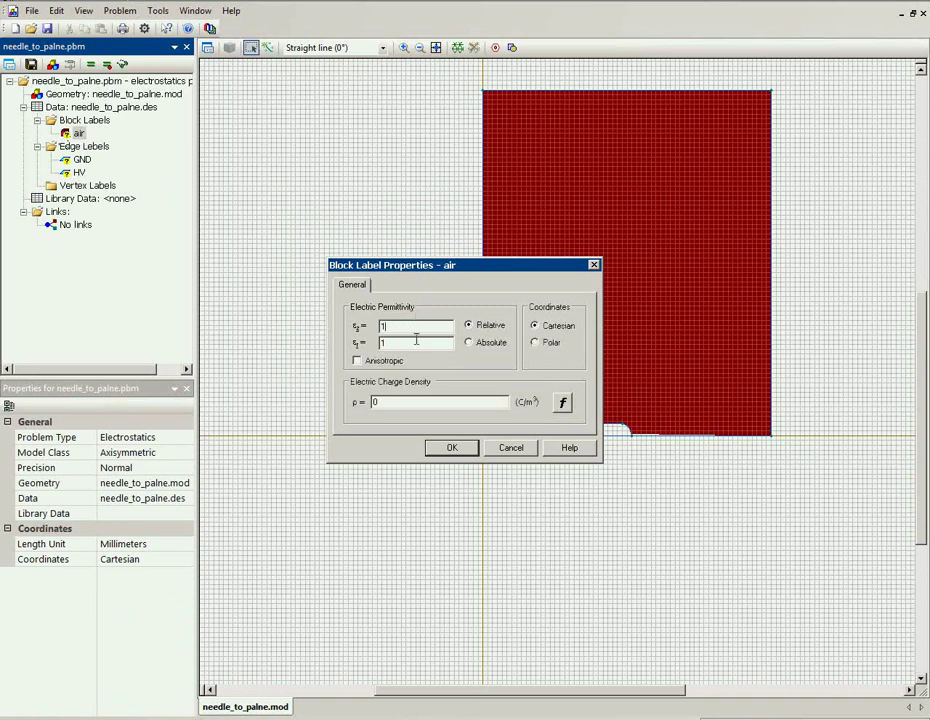
{"action": "left_click", "coordinate": [445, 449]}
{"action": "left_click", "coordinate": [446, 450]}
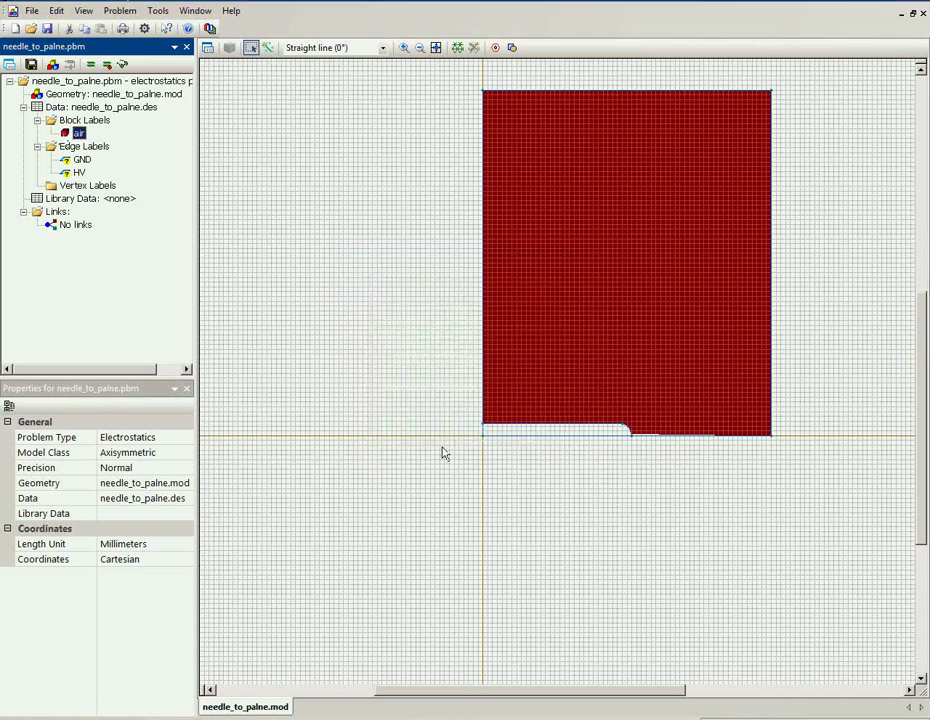
{"action": "left_click", "coordinate": [74, 164]}
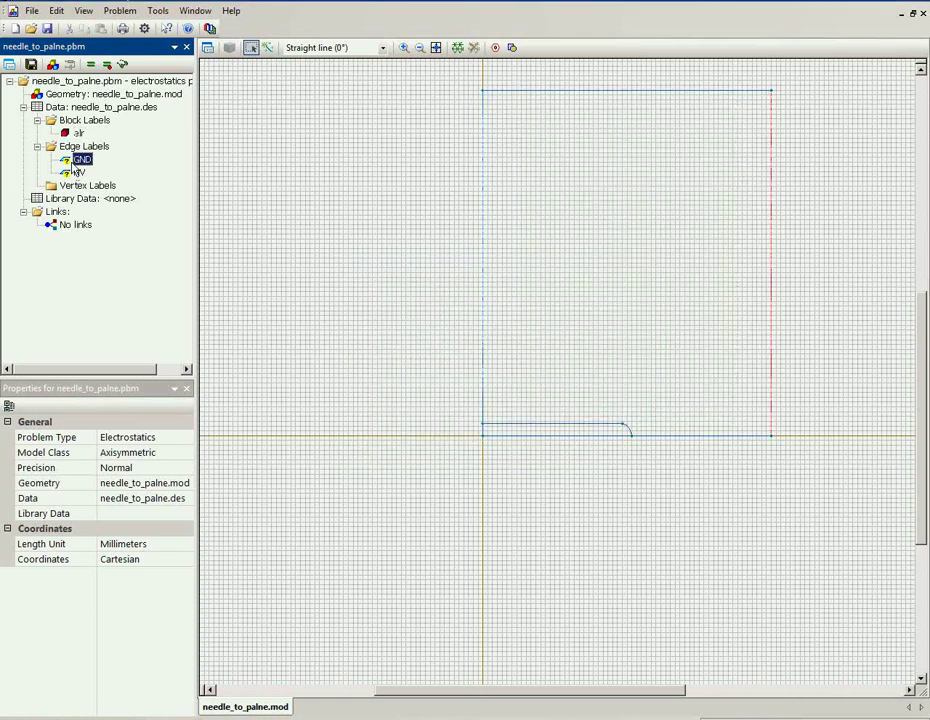
Make GND a fixed-voltage boundary at 0 V.
{"action": "double_click", "coordinate": [74, 164]}
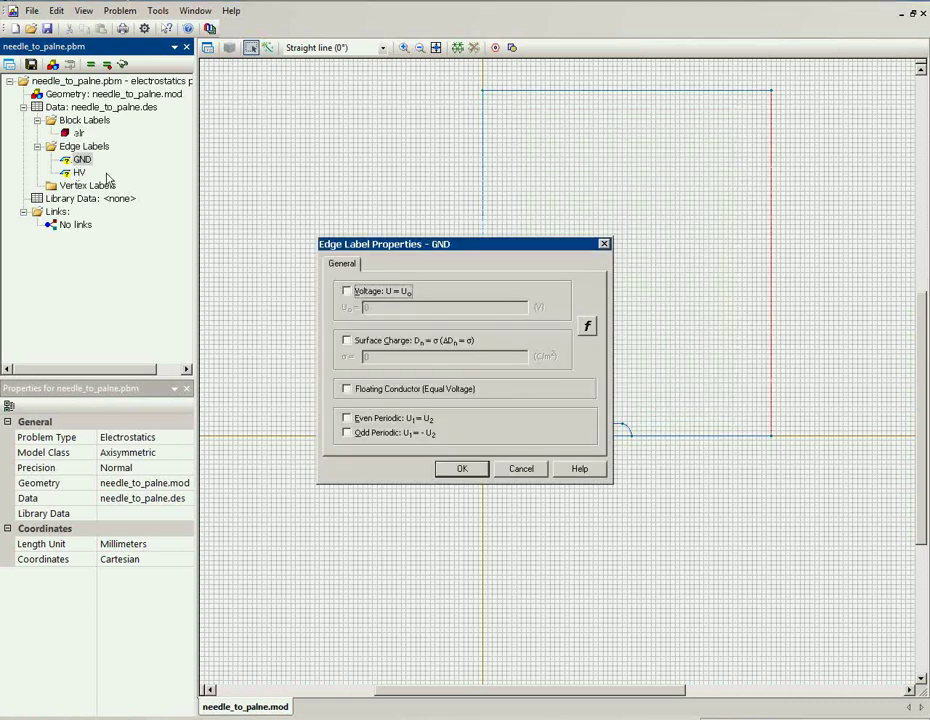
{"action": "left_click", "coordinate": [365, 292]}
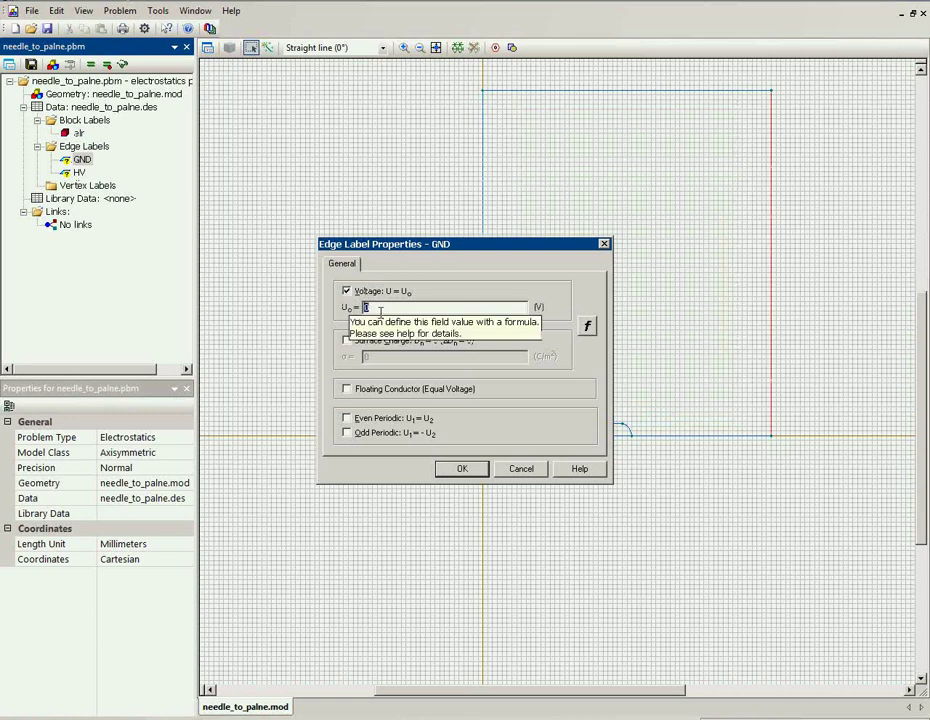
{"action": "left_click", "coordinate": [467, 468]}
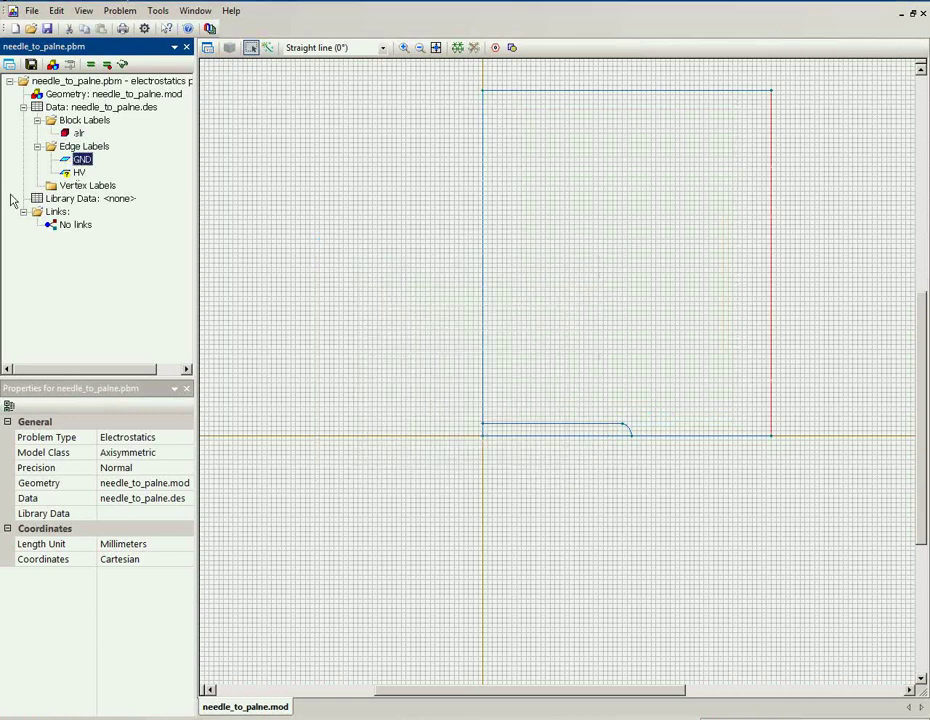
Make HV a fixed-voltage boundary at 10000 V.
{"action": "double_click", "coordinate": [78, 174]}
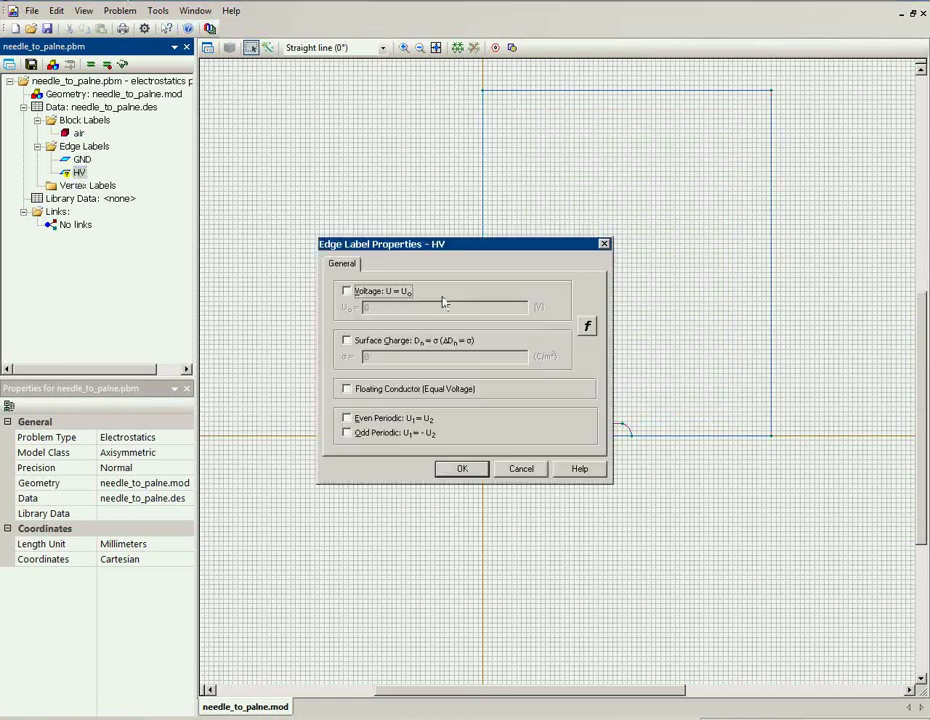
{"action": "left_click", "coordinate": [370, 292]}
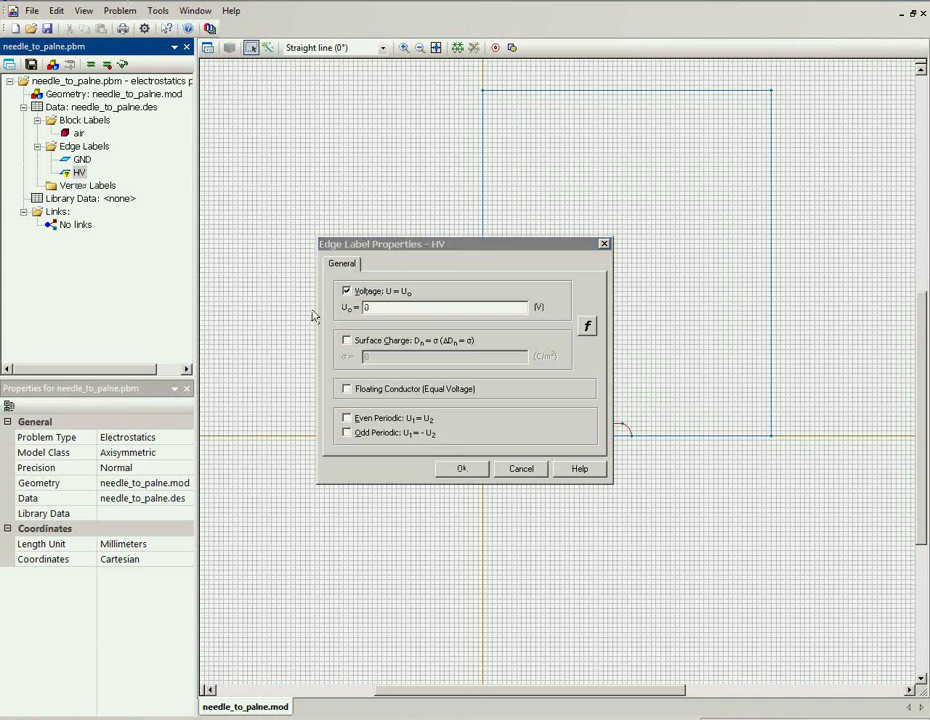
{"action": "key", "text": "alt+u"}
{"action": "type", "text": "10"}
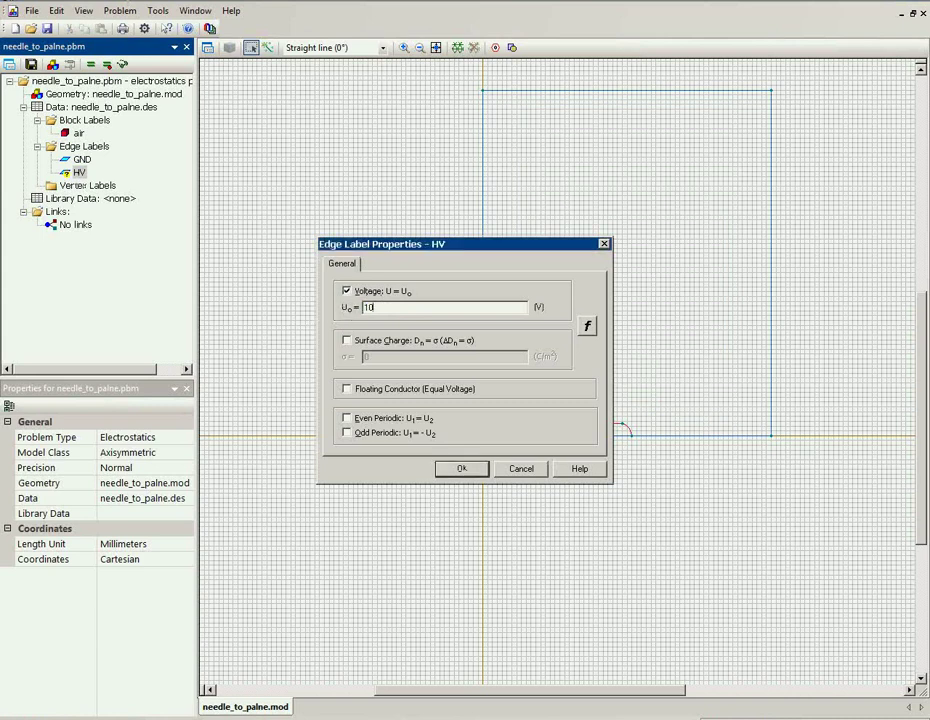
{"action": "type", "text": "000"}
{"action": "left_click", "coordinate": [461, 469]}
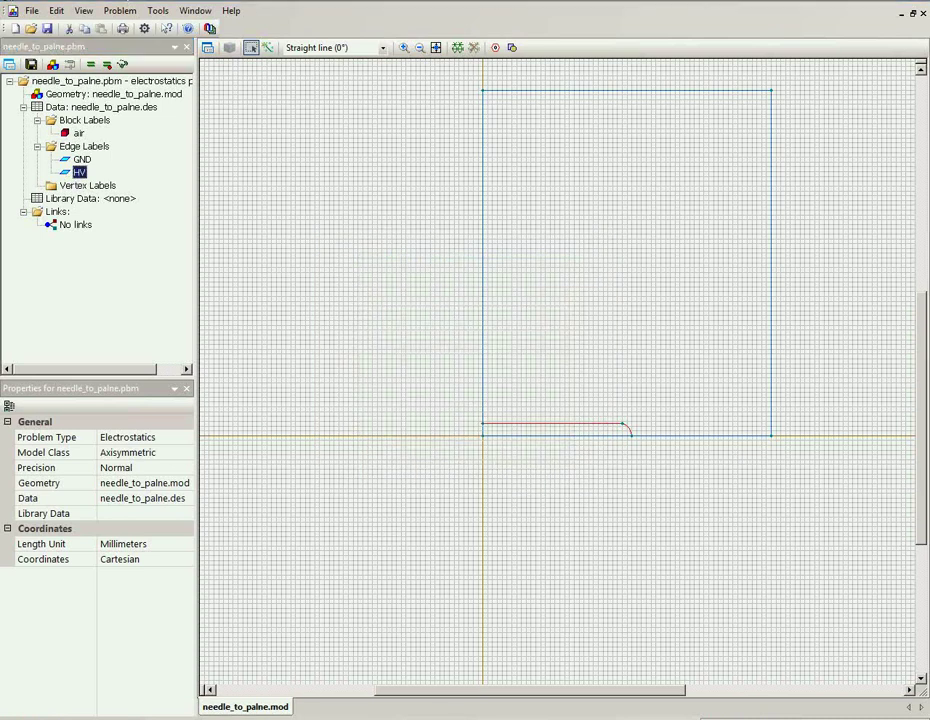
{"action": "left_click", "coordinate": [477, 6]}
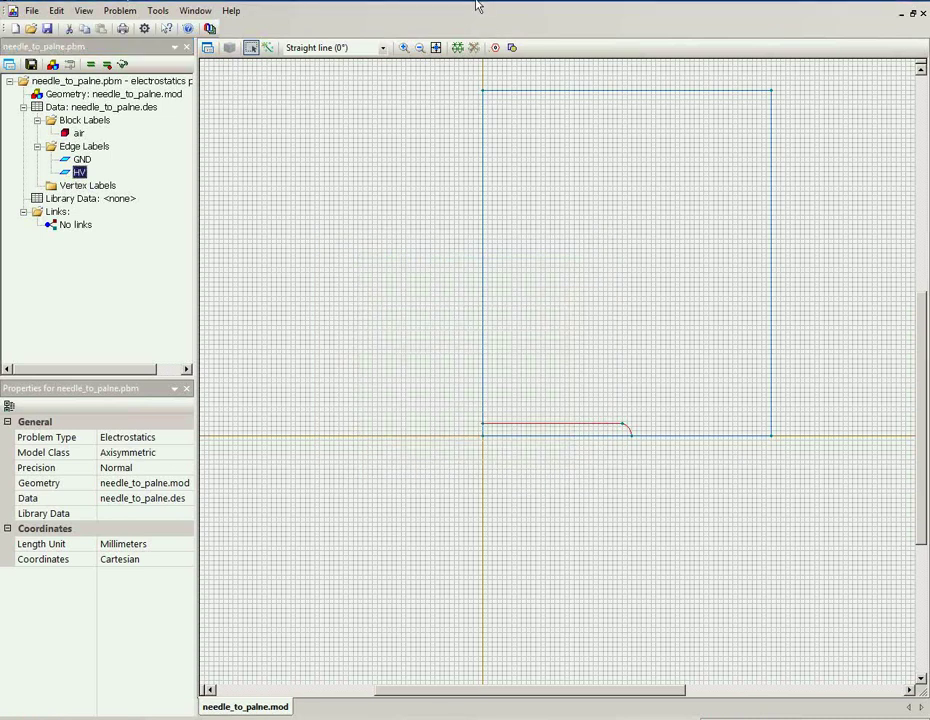
Build the mesh, save all files, solve, and open the results in the postprocessor.
{"action": "left_click", "coordinate": [461, 52]}
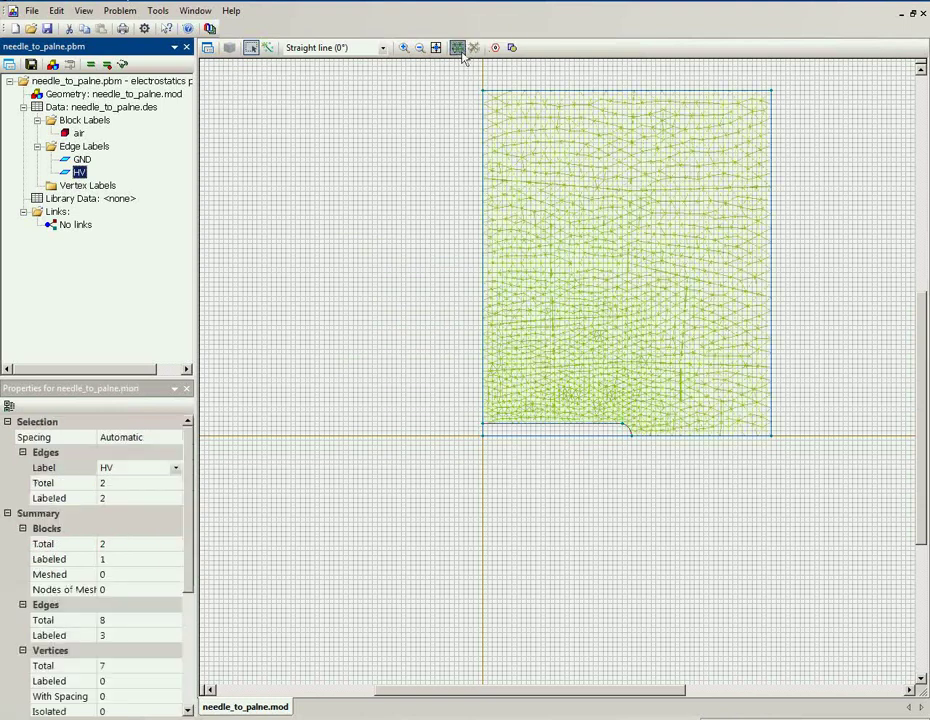
{"action": "left_click", "coordinate": [32, 65]}
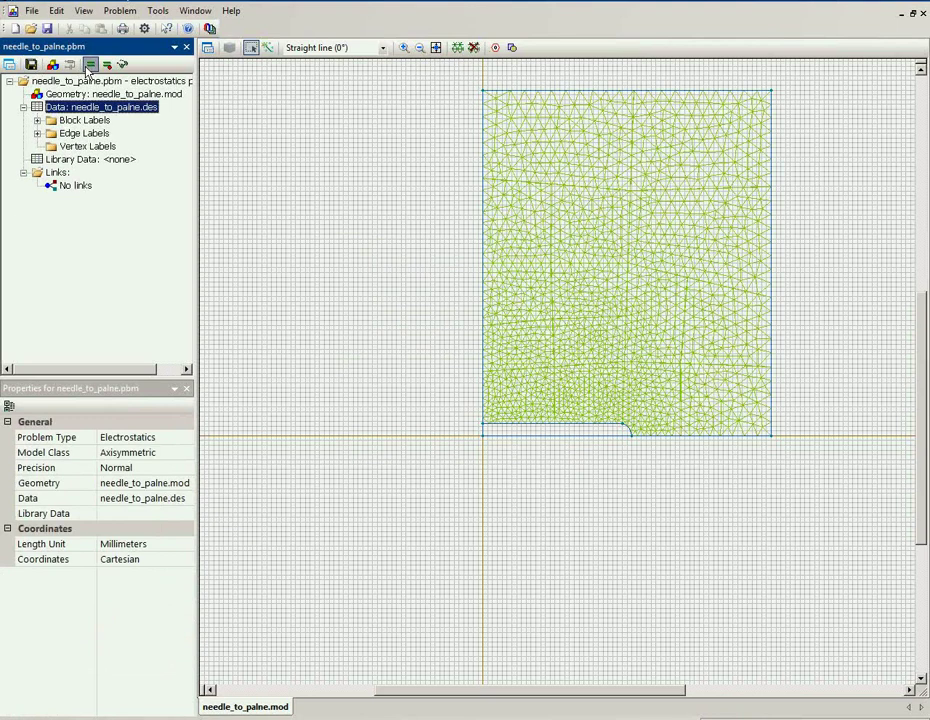
{"action": "left_click", "coordinate": [53, 65]}
{"action": "key", "text": "Return"}
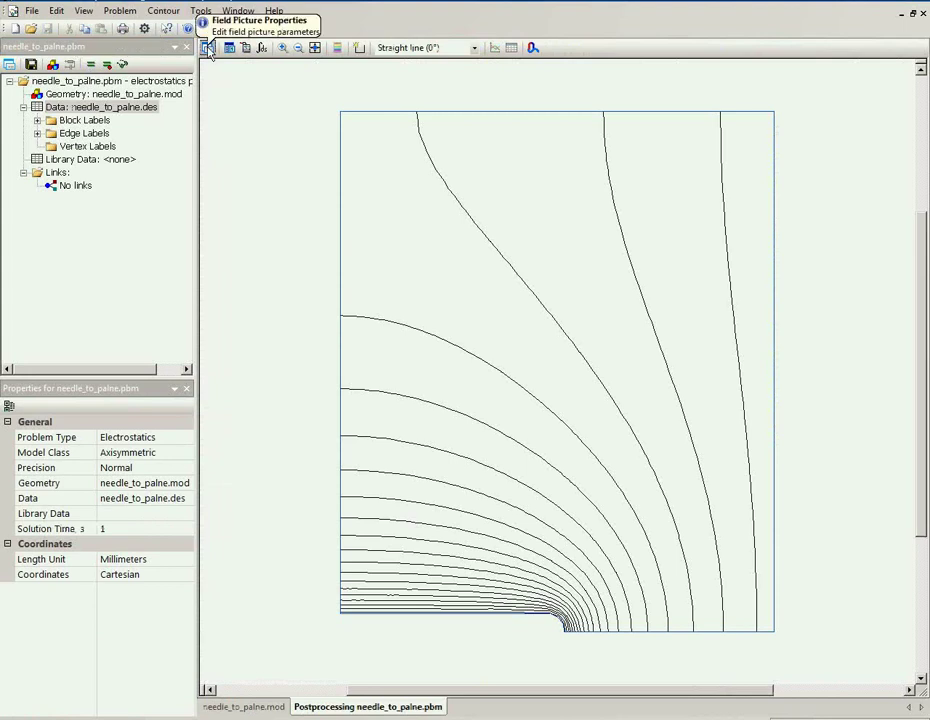
Replace the equipotential lines with a field strength colour map and show its legend.
{"action": "left_click", "coordinate": [208, 48]}
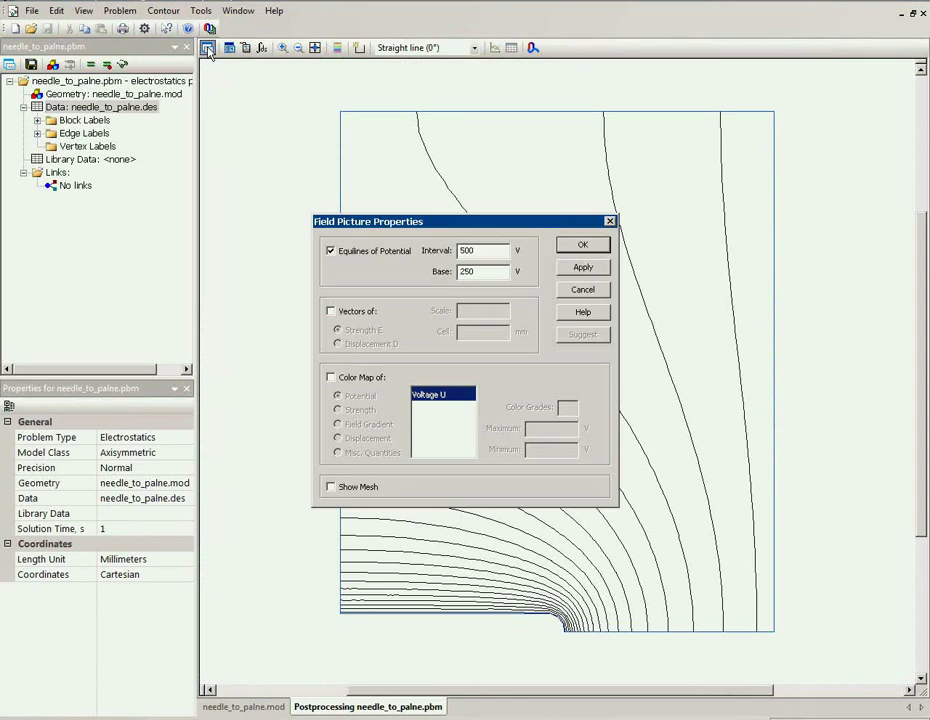
{"action": "left_click", "coordinate": [340, 255]}
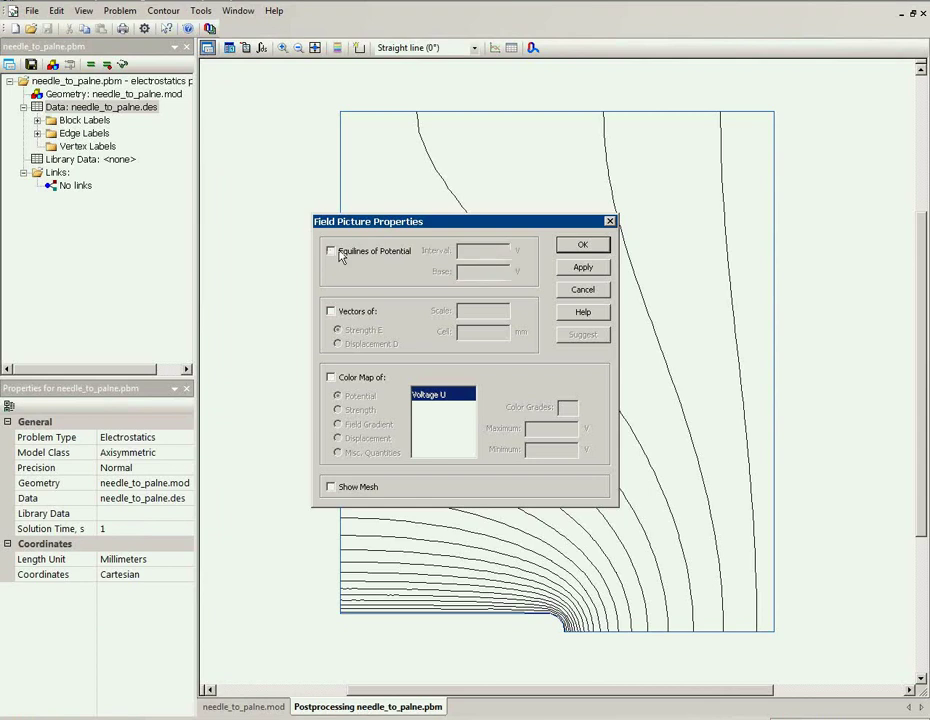
{"action": "left_click", "coordinate": [333, 378]}
{"action": "left_click", "coordinate": [346, 409]}
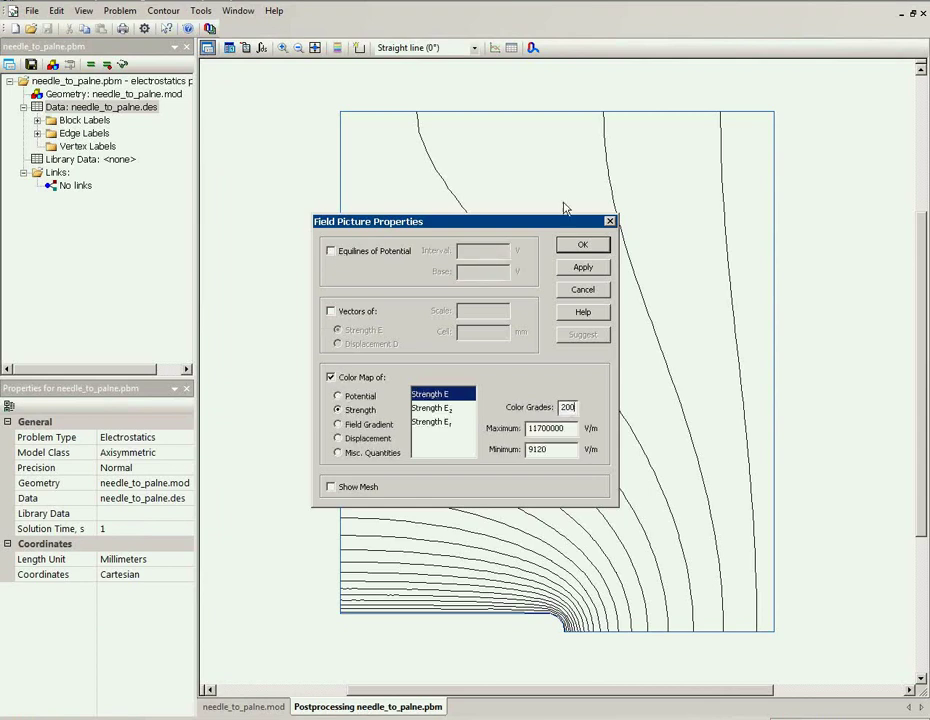
{"action": "left_click", "coordinate": [583, 244]}
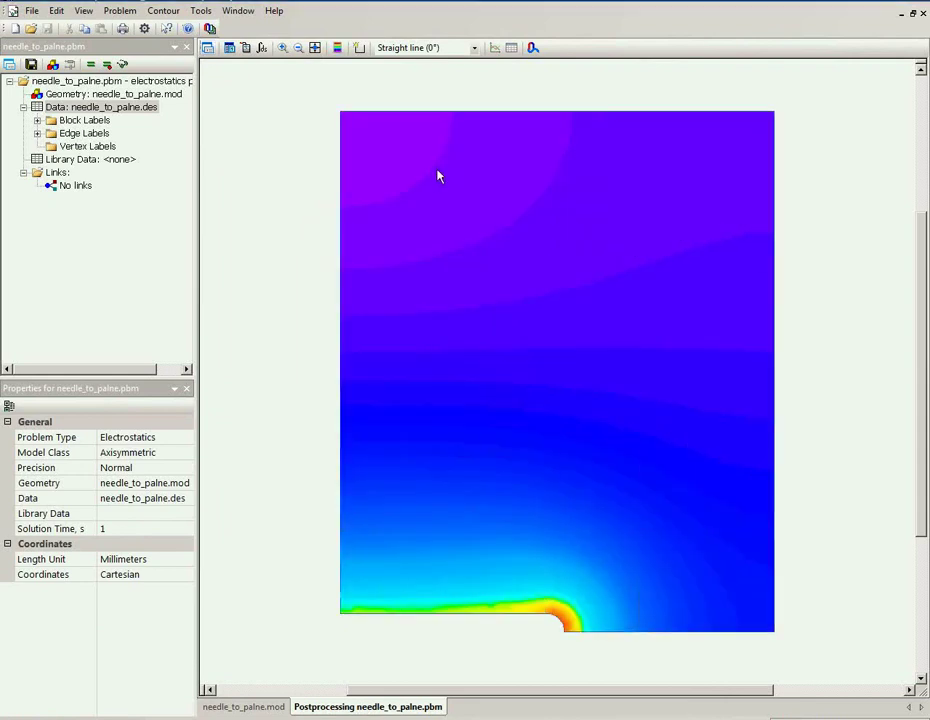
{"action": "left_click", "coordinate": [337, 47]}
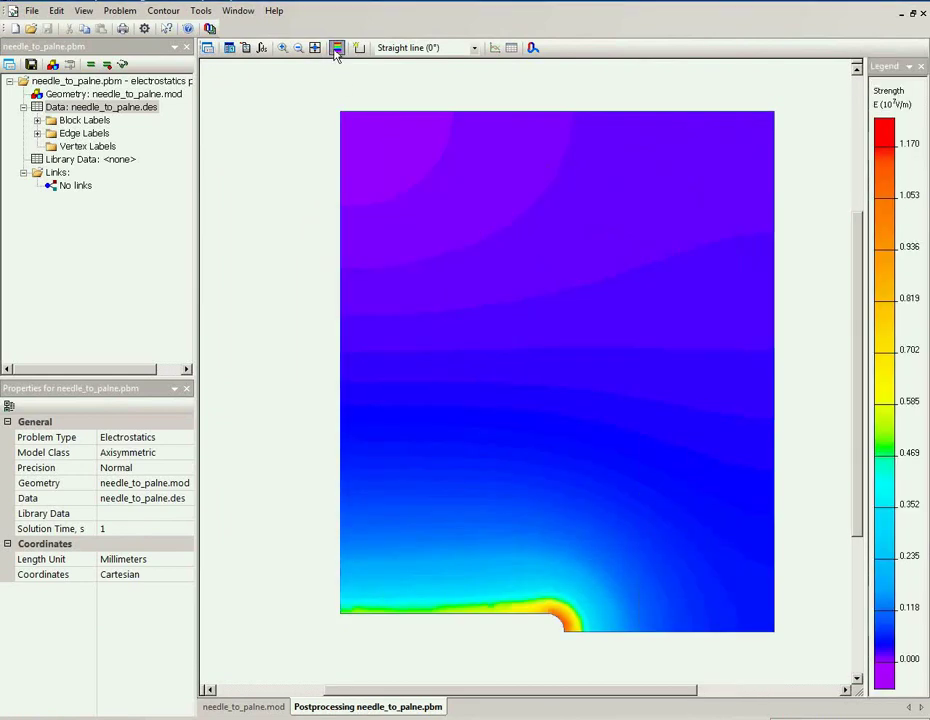
Zoom in on the area around the needle tip, then leave zoom mode.
{"action": "left_click", "coordinate": [284, 47]}
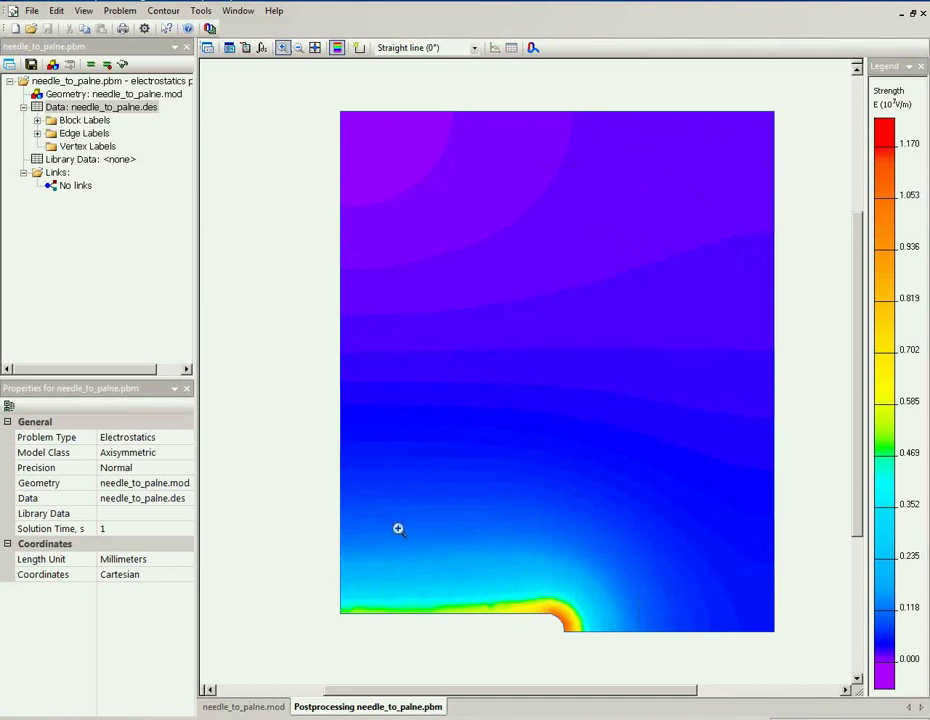
{"action": "left_click_drag", "start_coordinate": [398, 529], "coordinate": [772, 641]}
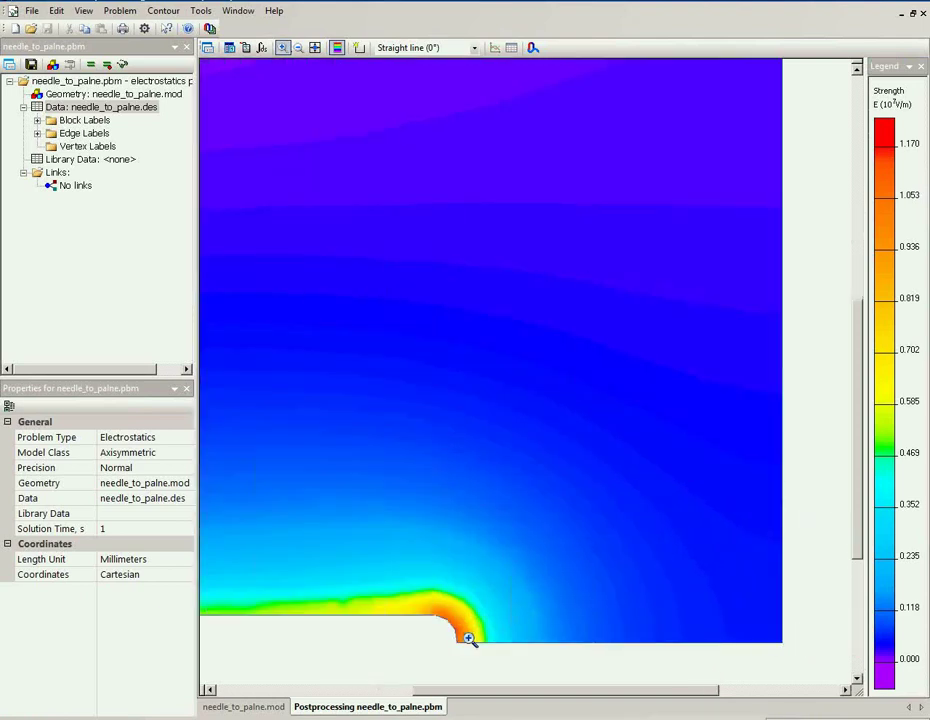
{"action": "left_click", "coordinate": [359, 47]}
In the geometry editor, drag the needle's top edge up to Y 1.6 mm.
{"action": "double_click", "coordinate": [112, 93]}
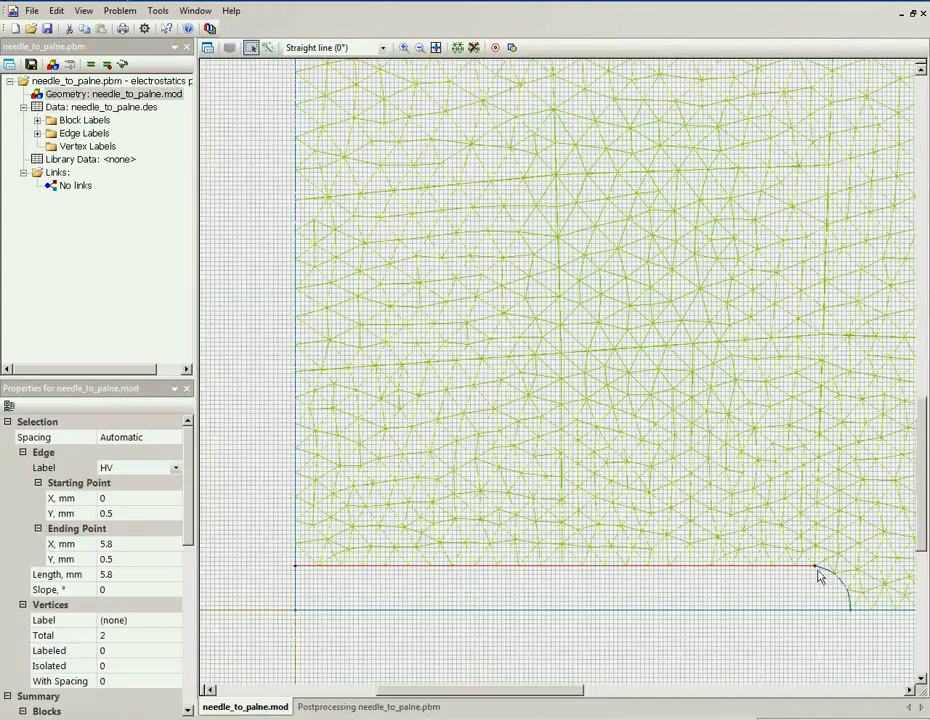
{"action": "left_click_drag", "start_coordinate": [815, 570], "coordinate": [310, 473]}
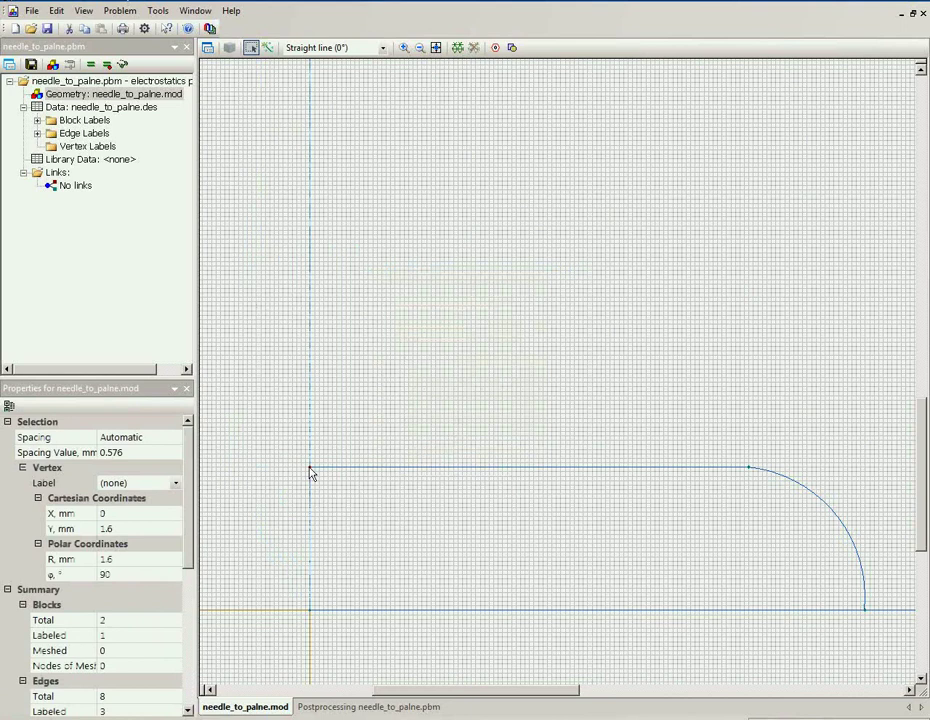
Mesh and solve the reshaped needle problem, then view the results.
{"action": "left_click", "coordinate": [457, 48]}
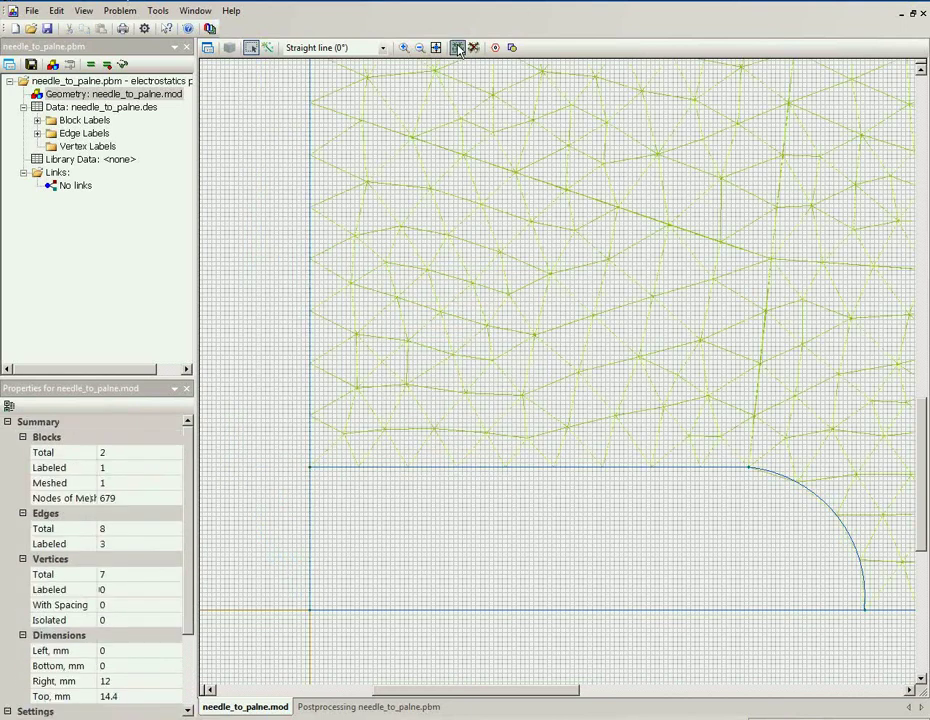
{"action": "left_click", "coordinate": [90, 65]}
{"action": "key", "text": "Return"}
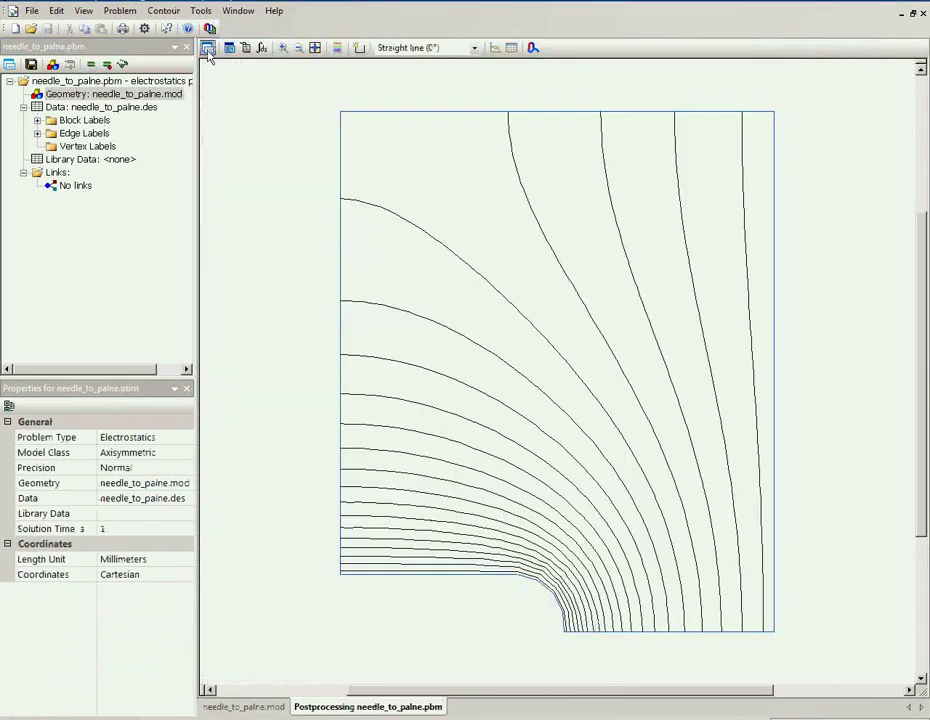
Display a field Strength colour map with its legend.
{"action": "left_click", "coordinate": [207, 48]}
{"action": "left_click", "coordinate": [362, 384]}
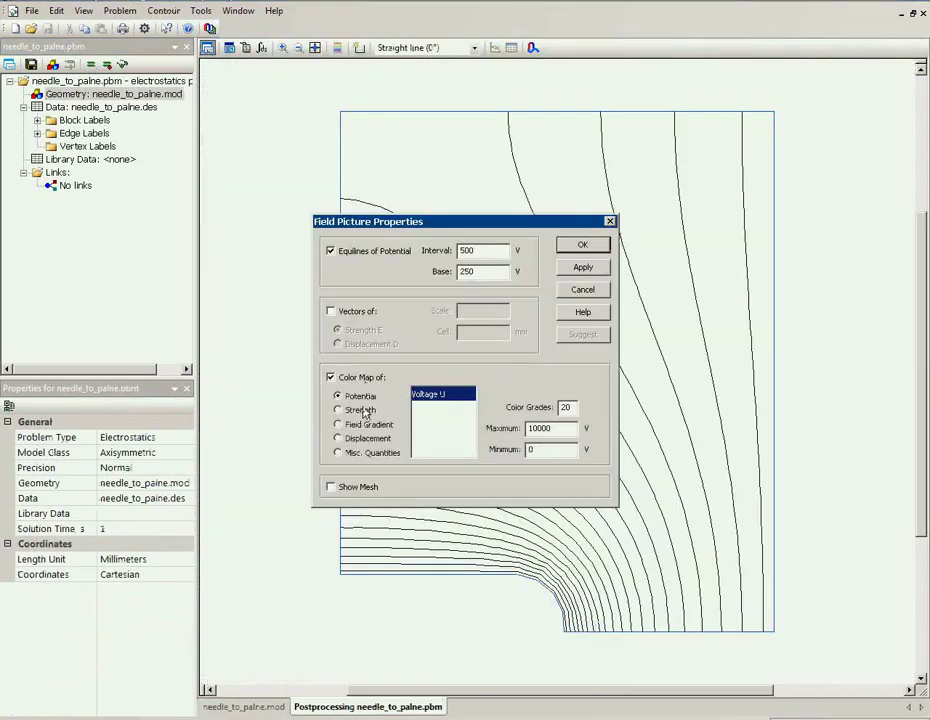
{"action": "left_click", "coordinate": [362, 412]}
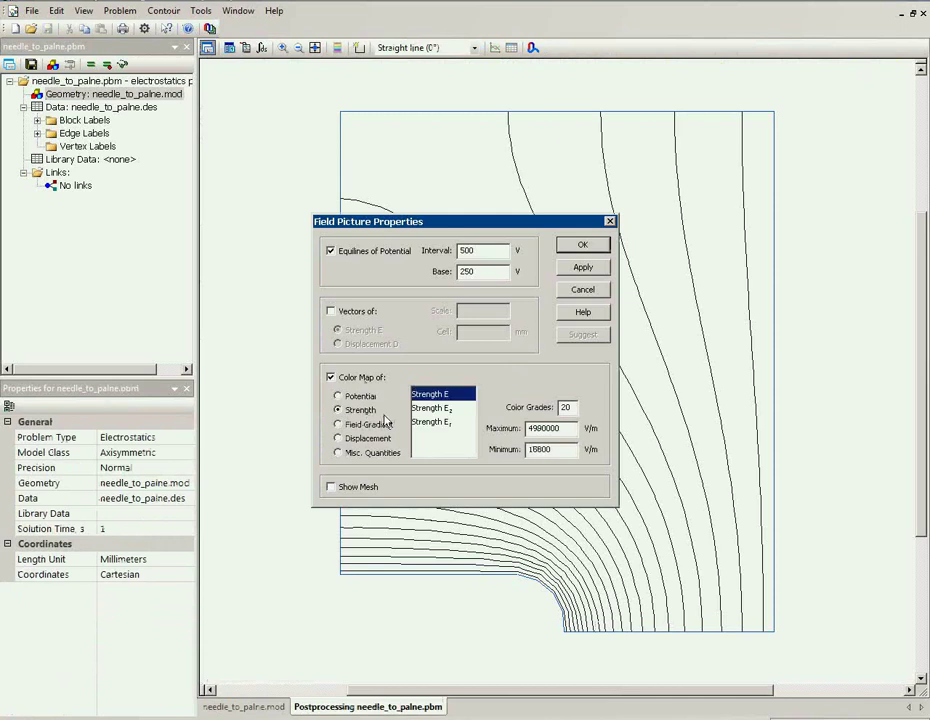
{"action": "left_click", "coordinate": [584, 245]}
{"action": "left_click", "coordinate": [337, 47]}
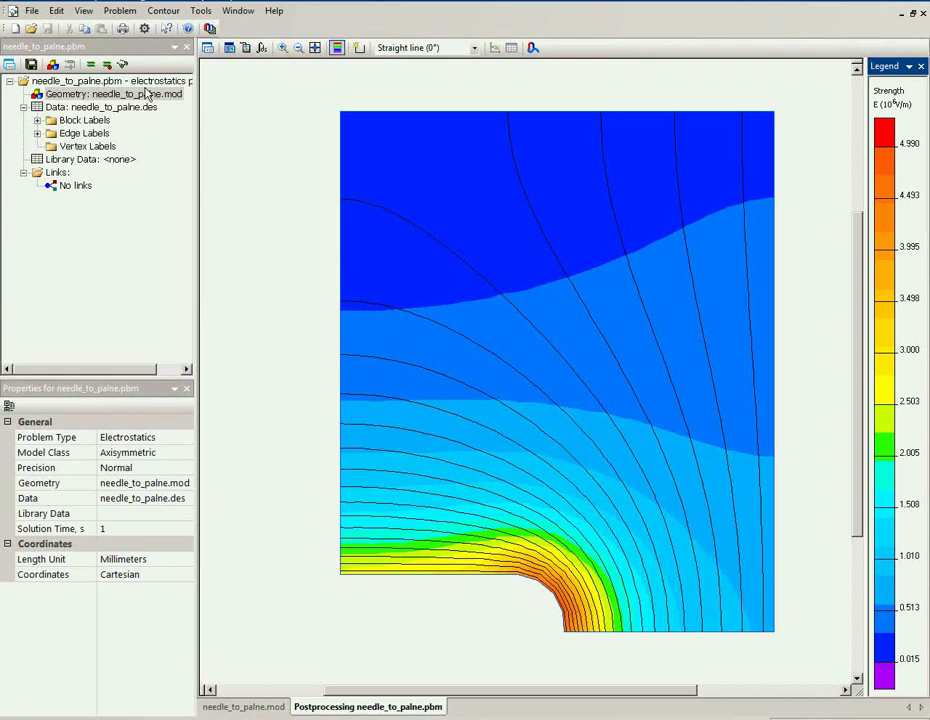
Set needle_to_palne.pbm as LabelMover's base problem and view its empty Values list.
{"action": "double_click", "coordinate": [148, 93]}
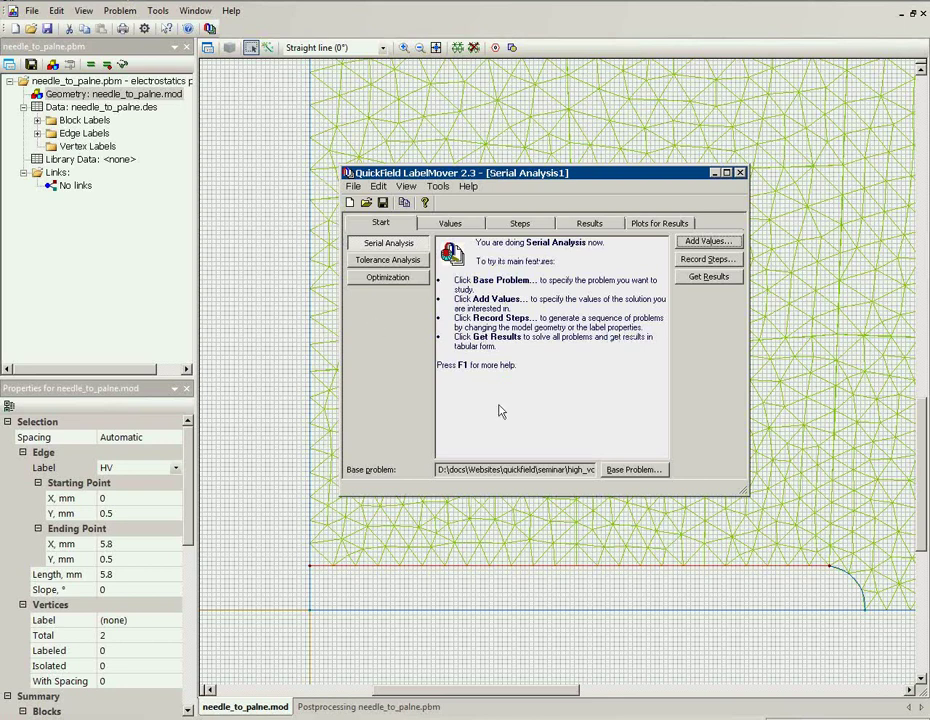
{"action": "left_click", "coordinate": [619, 471]}
{"action": "left_click", "coordinate": [530, 246]}
{"action": "left_click", "coordinate": [640, 476]}
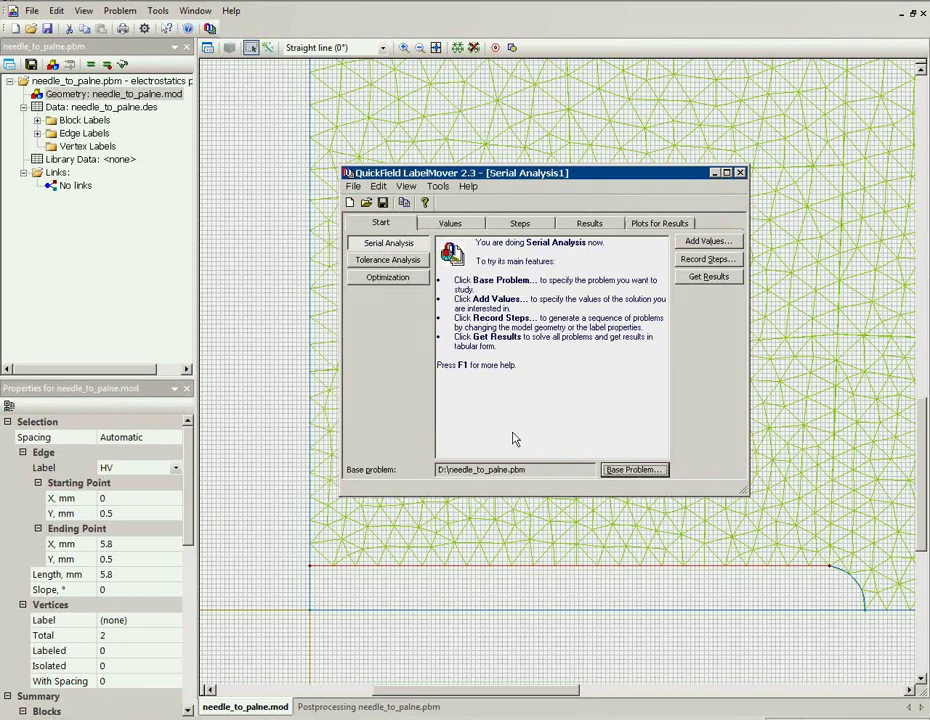
{"action": "left_click", "coordinate": [451, 224]}
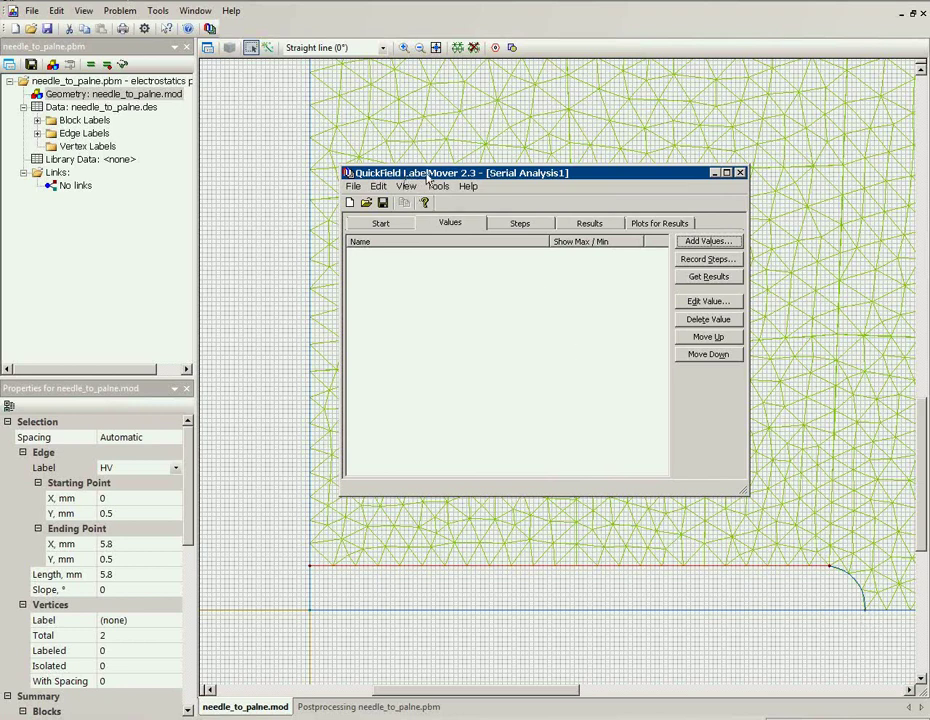
Give the needle-tip vertex at X 6.2, Y 0 a new vertex label named 'tip'.
{"action": "left_click", "coordinate": [864, 610]}
{"action": "left_click", "coordinate": [868, 612]}
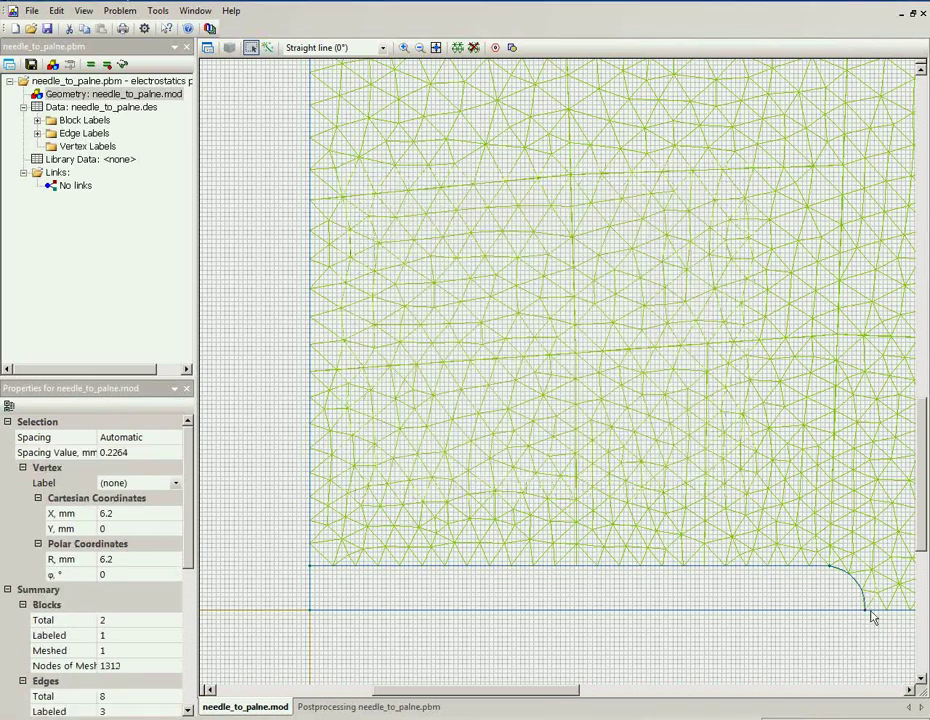
{"action": "left_click", "coordinate": [207, 49]}
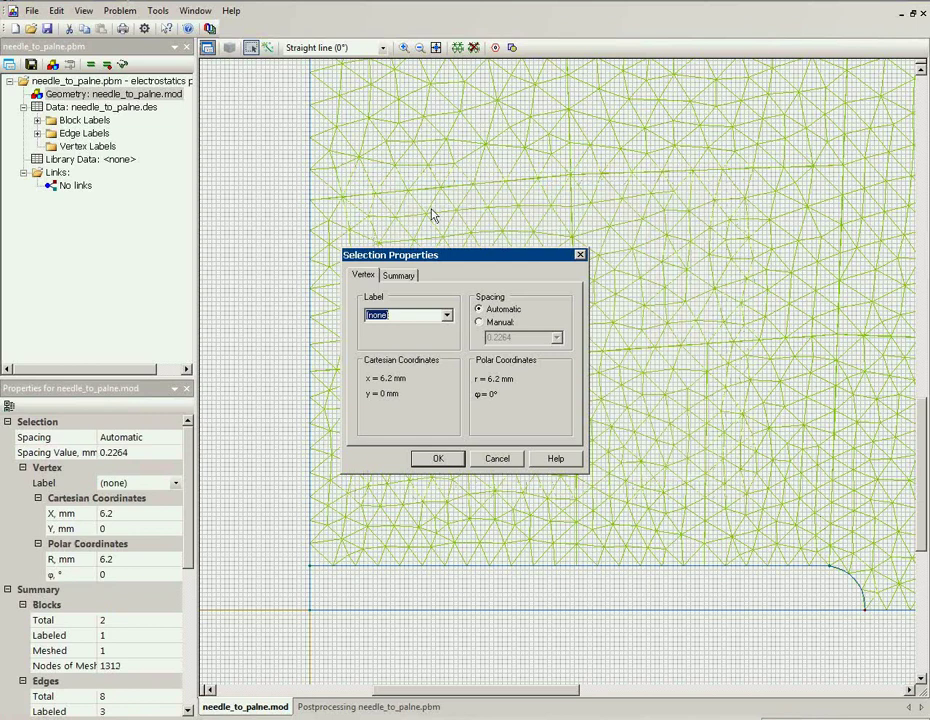
{"action": "type", "text": "fb"}
{"action": "left_click", "coordinate": [436, 459]}
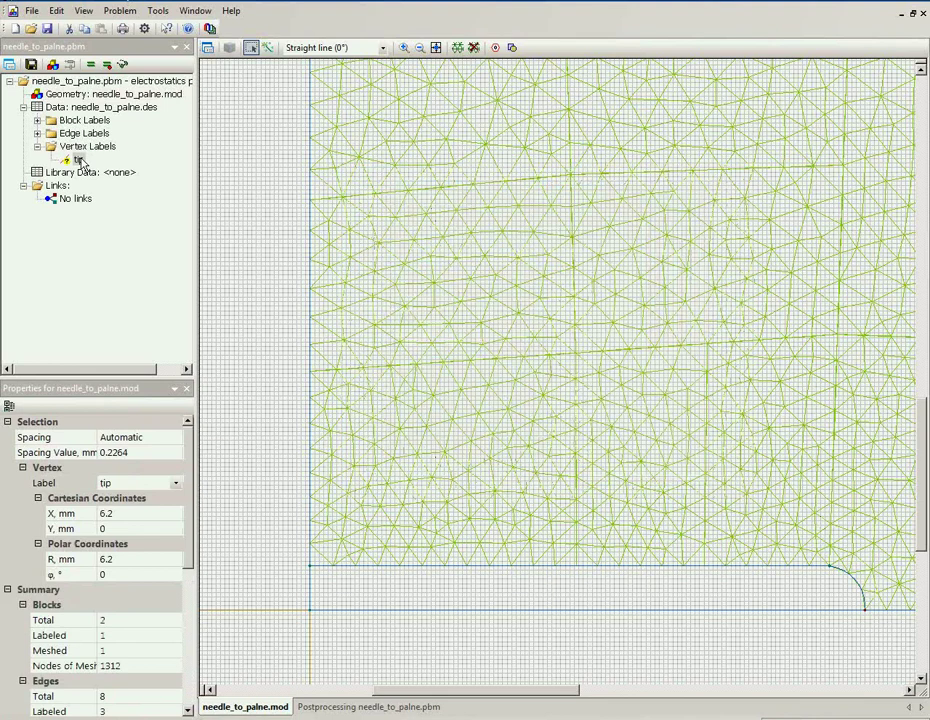
Accept the tip label's default settings and open LabelMover's Add Values dialog.
{"action": "double_click", "coordinate": [78, 160]}
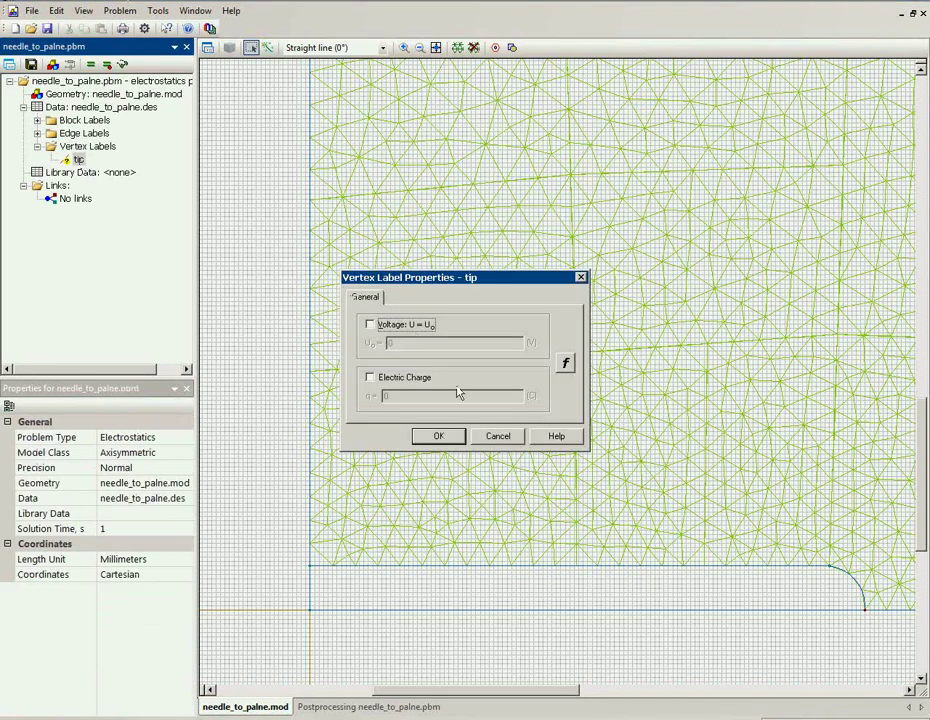
{"action": "left_click", "coordinate": [439, 438]}
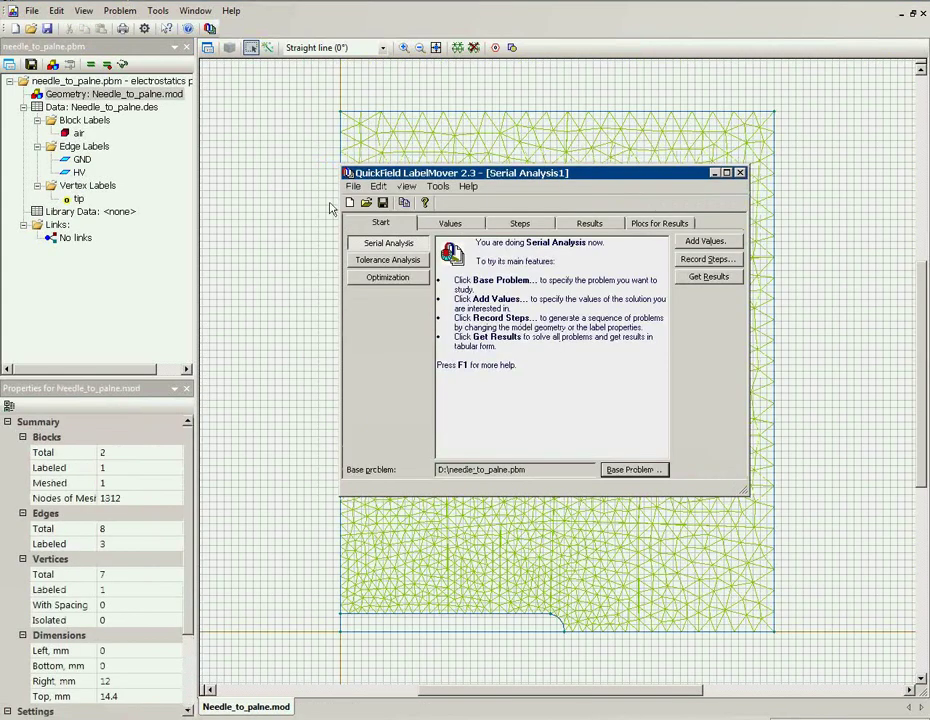
{"action": "left_click", "coordinate": [703, 244]}
Track field Strength at the tip vertex label in the serial analysis values.
{"action": "left_click", "coordinate": [465, 222]}
{"action": "left_click", "coordinate": [713, 246]}
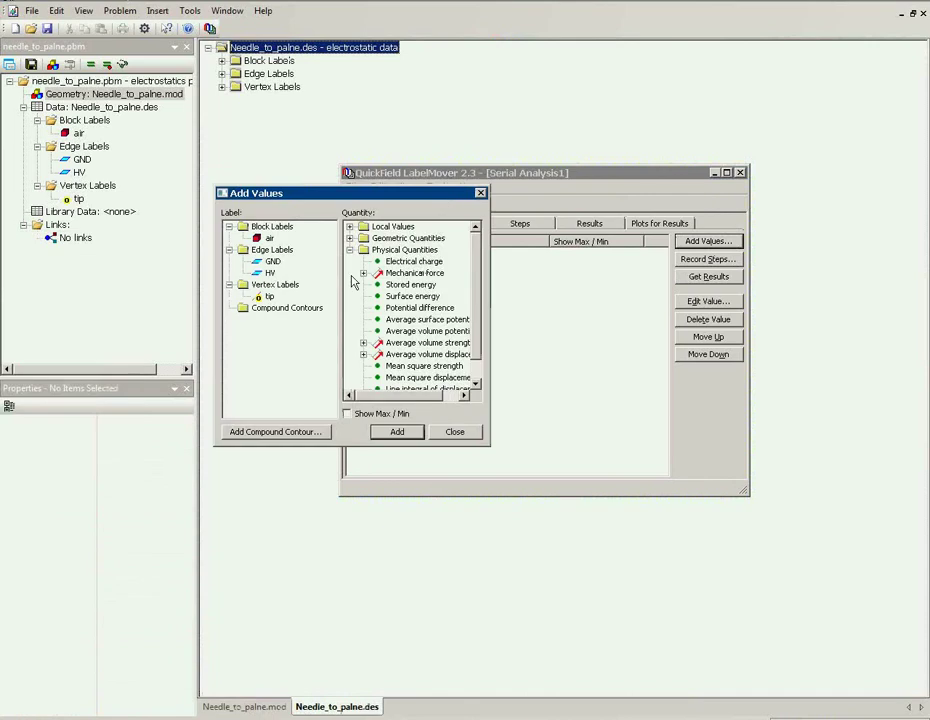
{"action": "left_click", "coordinate": [269, 298]}
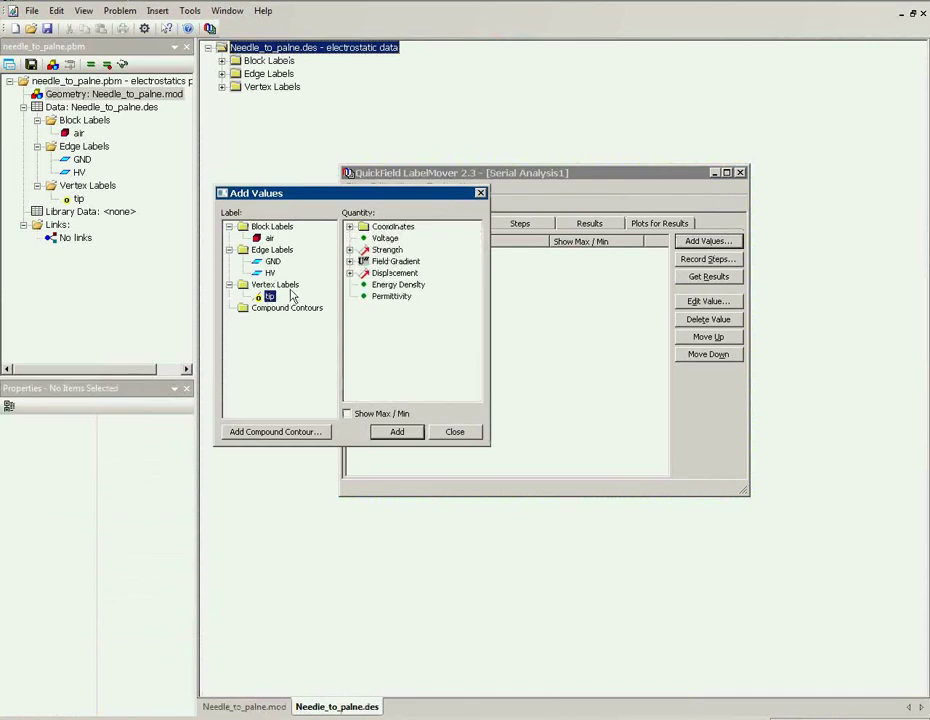
{"action": "left_click", "coordinate": [380, 250]}
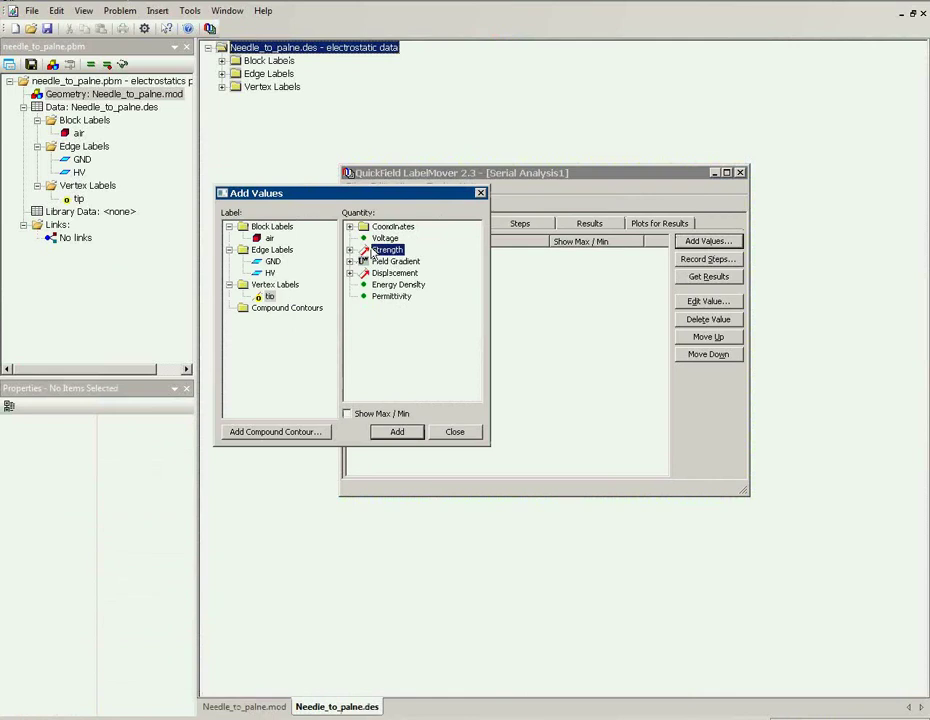
{"action": "left_click", "coordinate": [396, 432]}
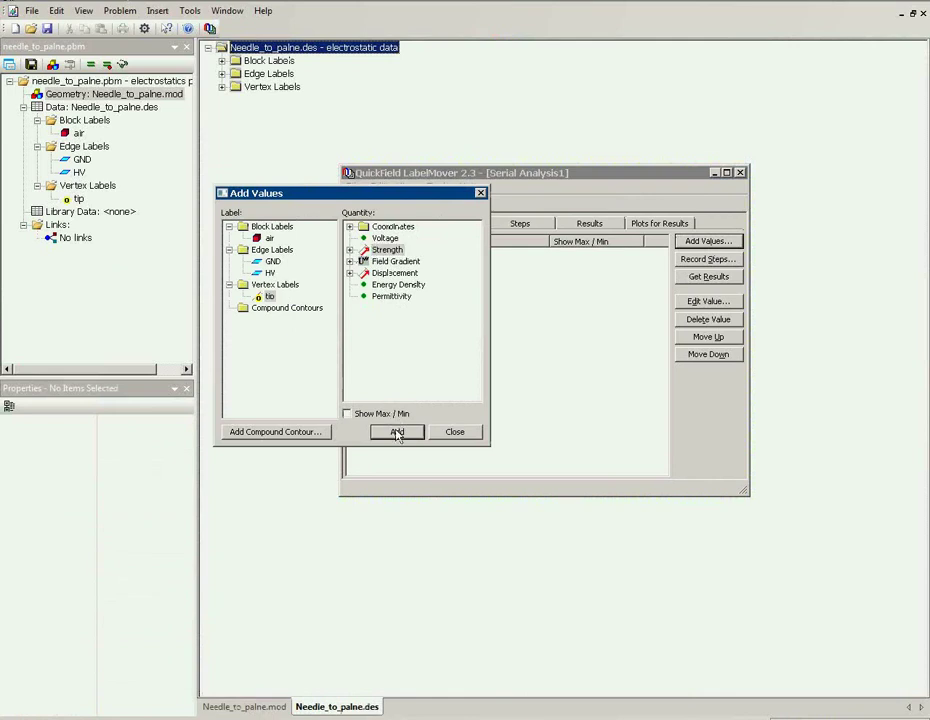
{"action": "left_click", "coordinate": [453, 434]}
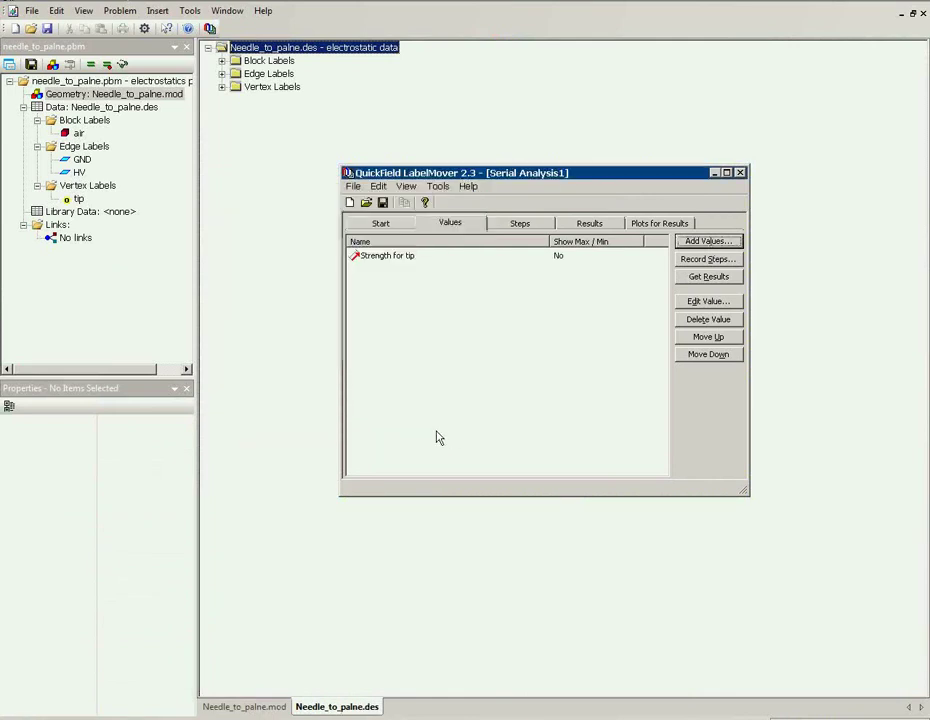
Drag the needle's shoulder, arc-top and left end vertices to reshape it.
{"action": "left_click", "coordinate": [520, 224]}
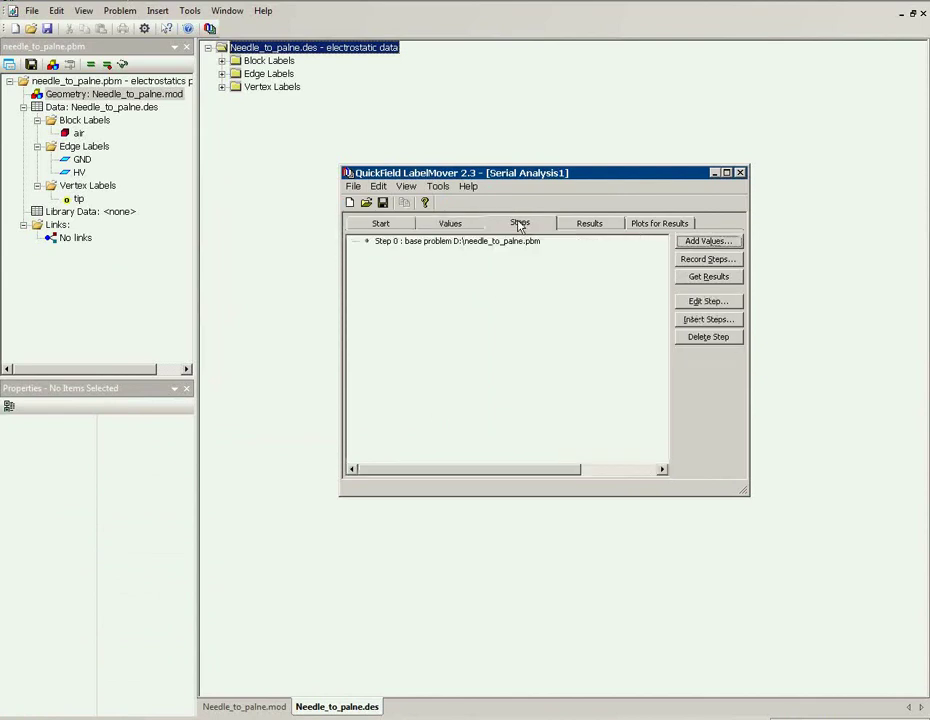
{"action": "double_click", "coordinate": [104, 95]}
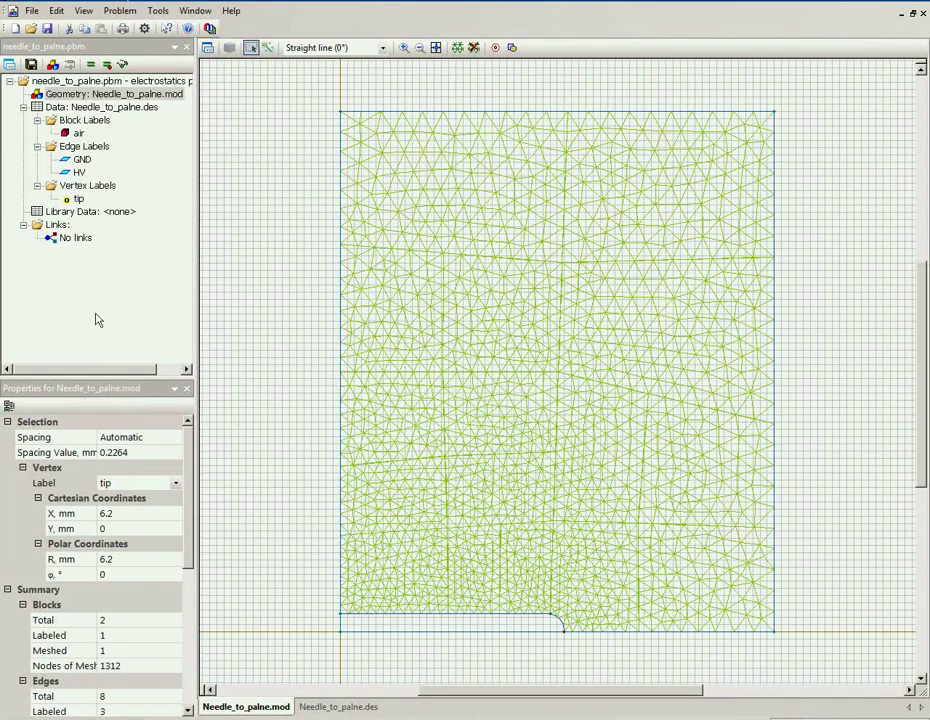
{"action": "left_click_drag", "start_coordinate": [316, 579], "coordinate": [552, 624]}
{"action": "left_click", "coordinate": [550, 618]}
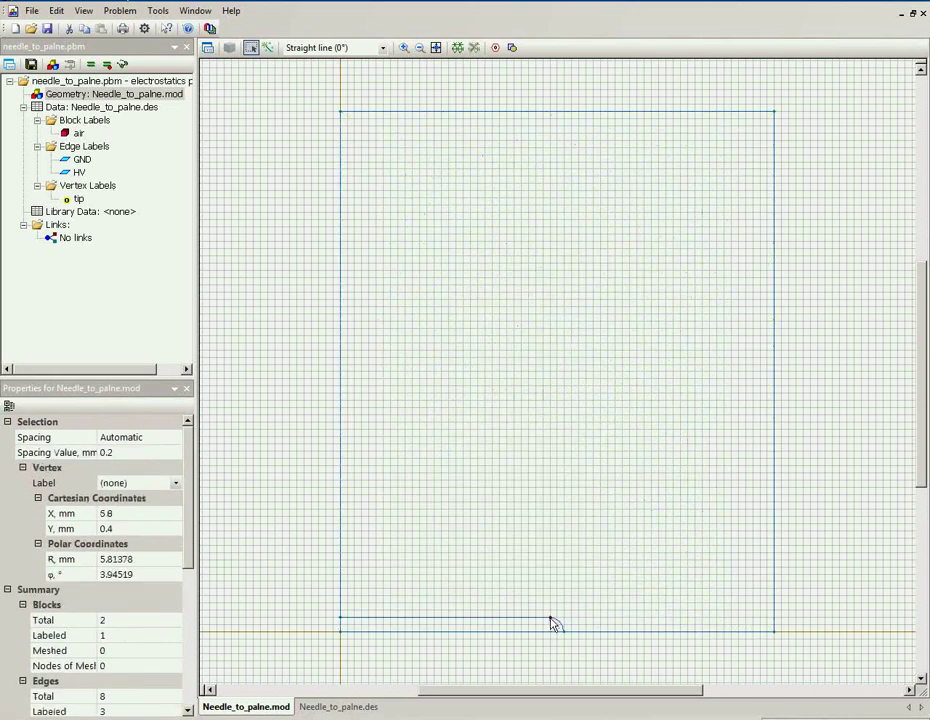
{"action": "left_click_drag", "start_coordinate": [551, 619], "coordinate": [494, 568]}
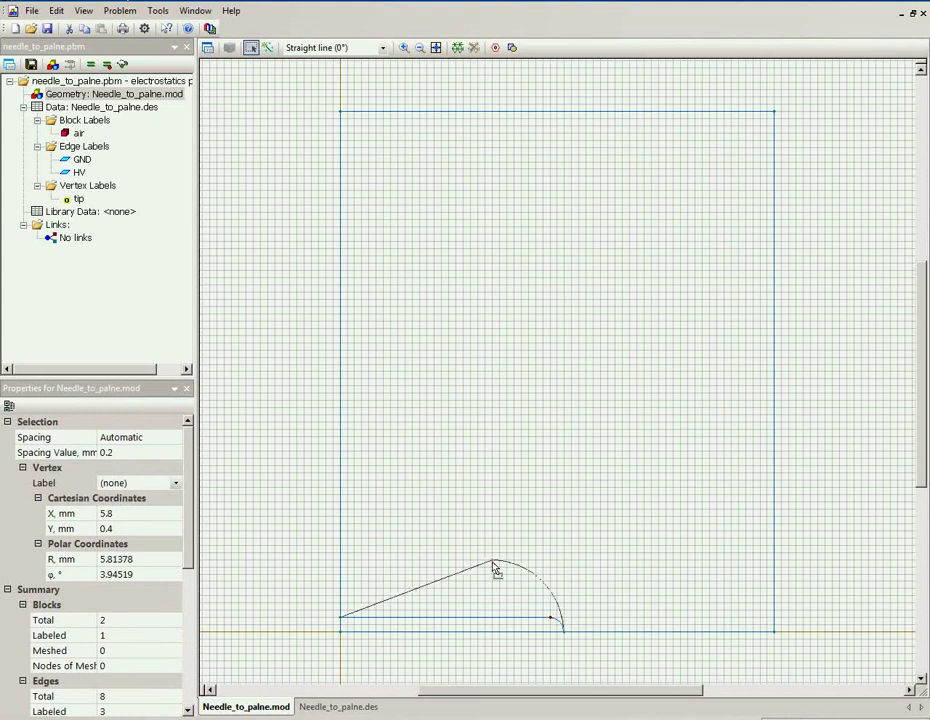
{"action": "left_click_drag", "start_coordinate": [494, 567], "coordinate": [494, 567]}
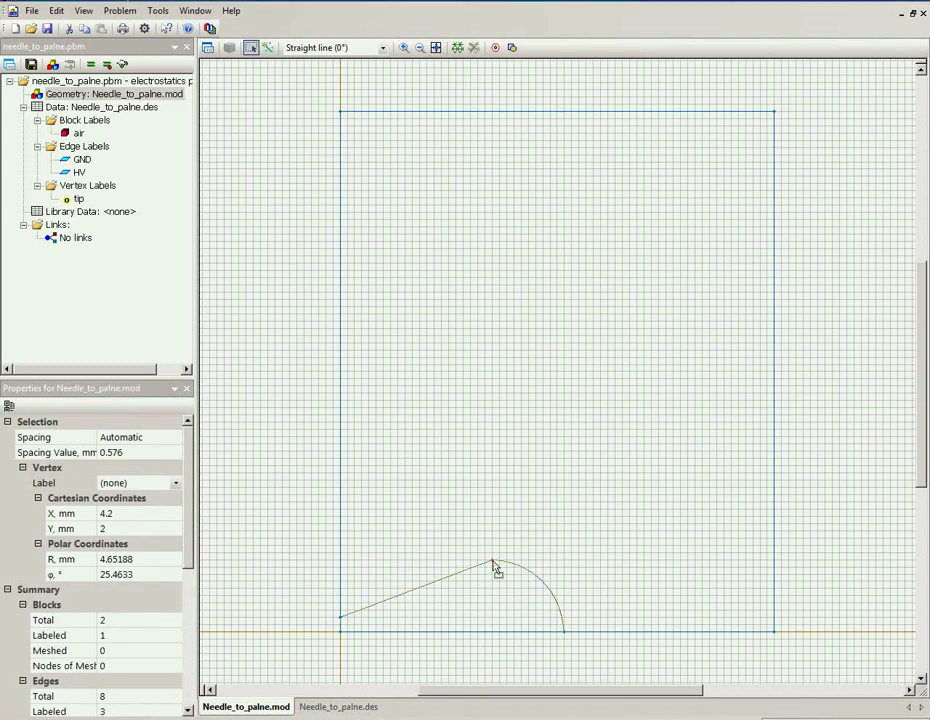
{"action": "mouse_move", "coordinate": [493, 563]}
{"action": "left_mouse_down"}
{"action": "mouse_move", "coordinate": [551, 618]}
{"action": "mouse_move", "coordinate": [500, 568]}
{"action": "left_mouse_up"}
{"action": "left_click", "coordinate": [340, 619]}
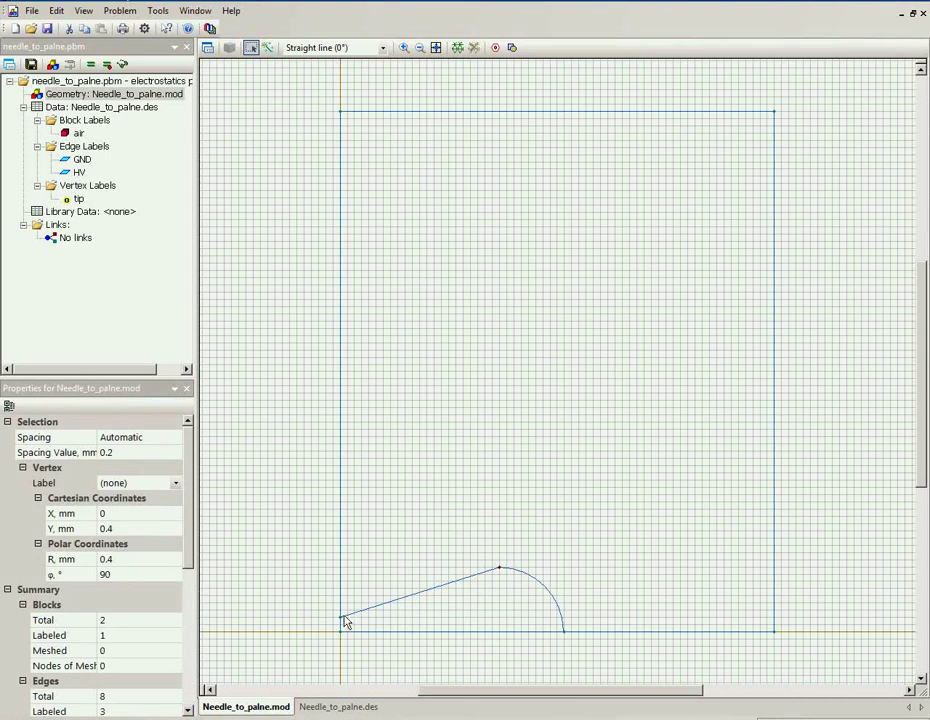
{"action": "mouse_move", "coordinate": [343, 622]}
{"action": "left_mouse_down"}
{"action": "mouse_move", "coordinate": [345, 571]}
{"action": "mouse_move", "coordinate": [342, 619]}
{"action": "left_mouse_up"}
Flatten the needle by lowering its arc-top vertex, and label the left end vertex p1.
{"action": "left_click", "coordinate": [500, 575]}
{"action": "left_click_drag", "start_coordinate": [500, 575], "coordinate": [550, 618]}
{"action": "left_click", "coordinate": [342, 619]}
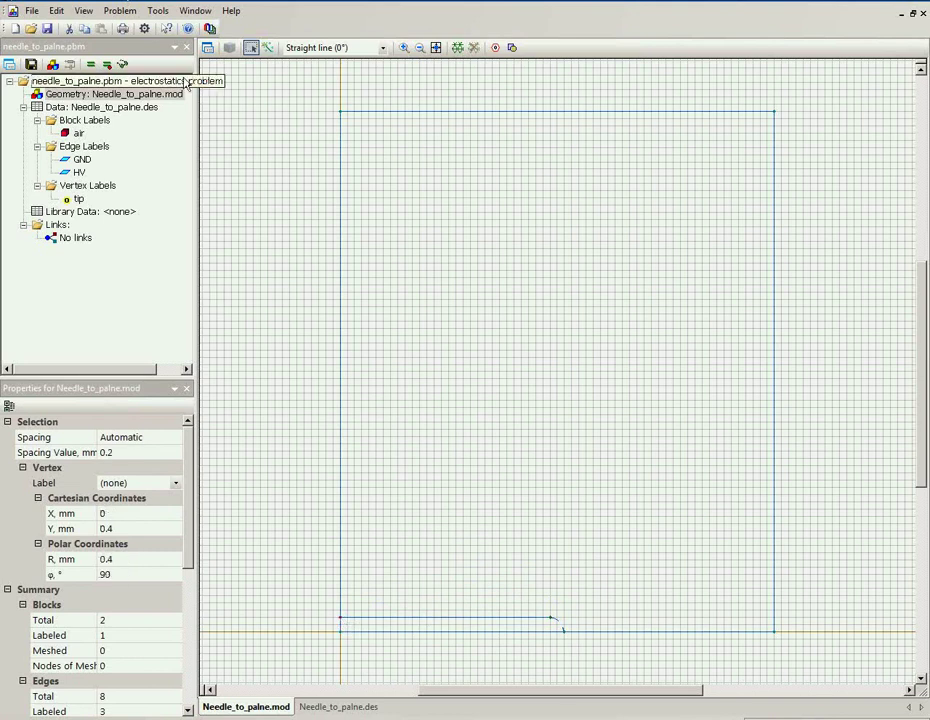
{"action": "left_click", "coordinate": [207, 47]}
{"action": "key", "text": "Down"}
{"action": "key", "text": "Return"}
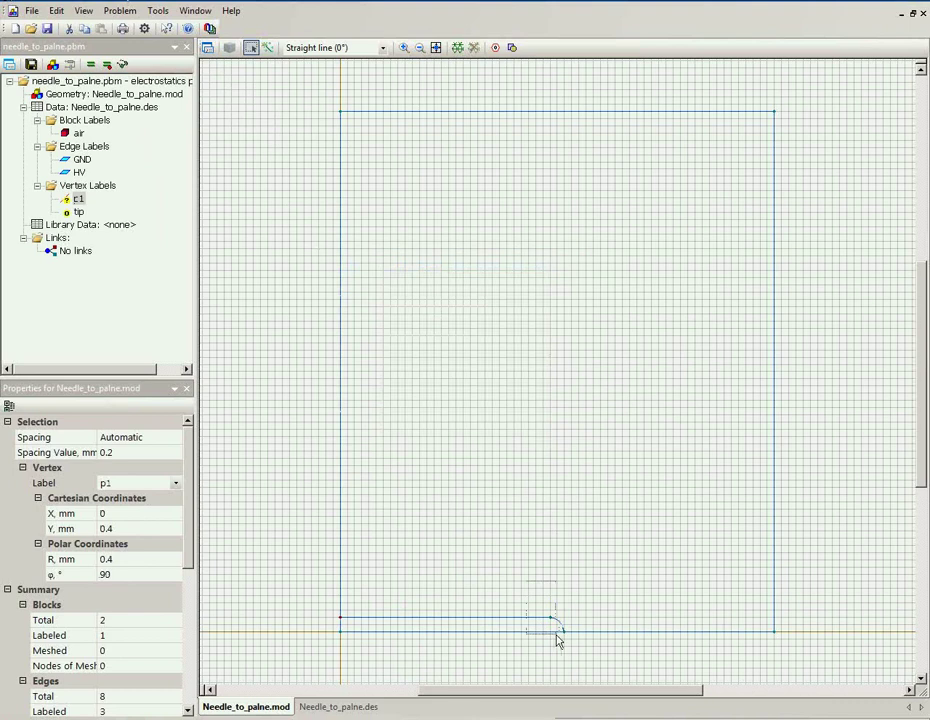
Label the needle's arc-end vertex p2.
{"action": "left_click", "coordinate": [552, 620]}
{"action": "left_click", "coordinate": [207, 47]}
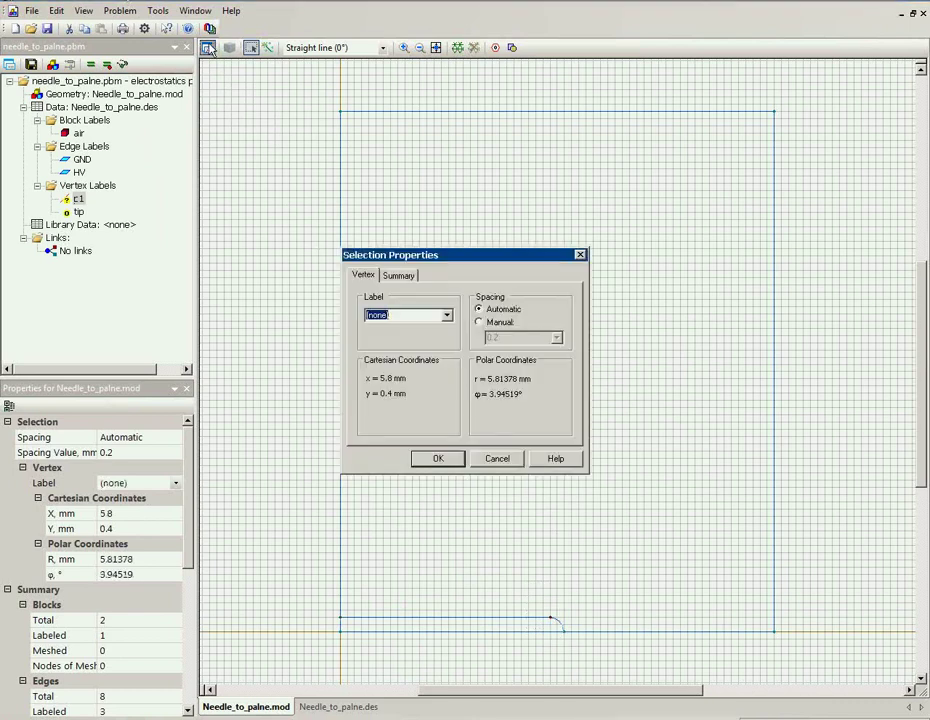
{"action": "type", "text": "p2"}
{"action": "left_click", "coordinate": [440, 460]}
Review the p1 and p2 vertex labels, accepting their default settings.
{"action": "double_click", "coordinate": [80, 201]}
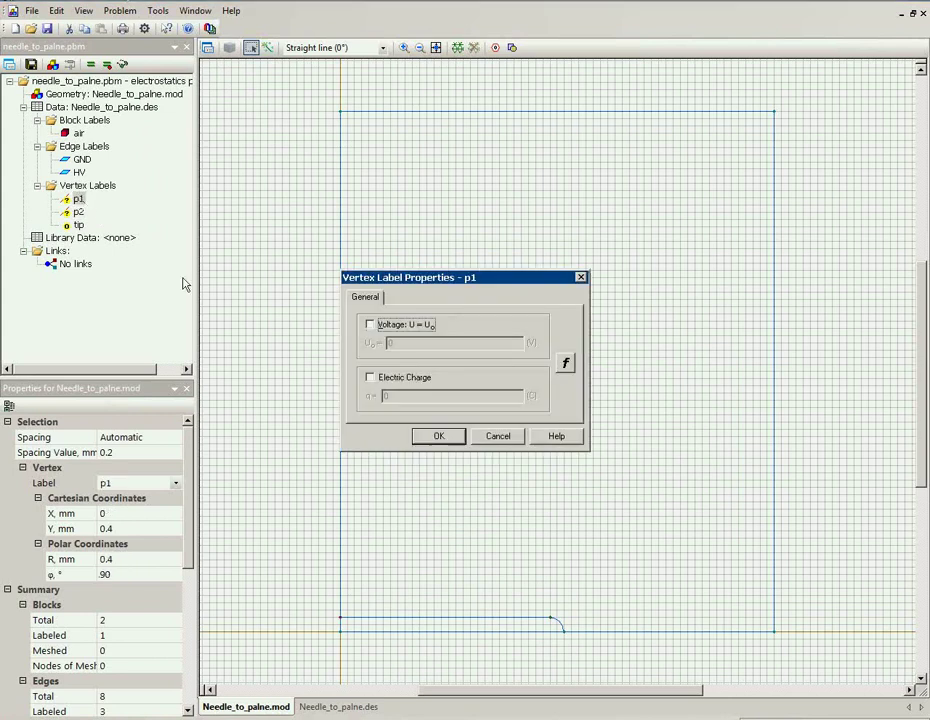
{"action": "left_click", "coordinate": [455, 436]}
{"action": "left_click", "coordinate": [78, 212]}
{"action": "double_click", "coordinate": [77, 212]}
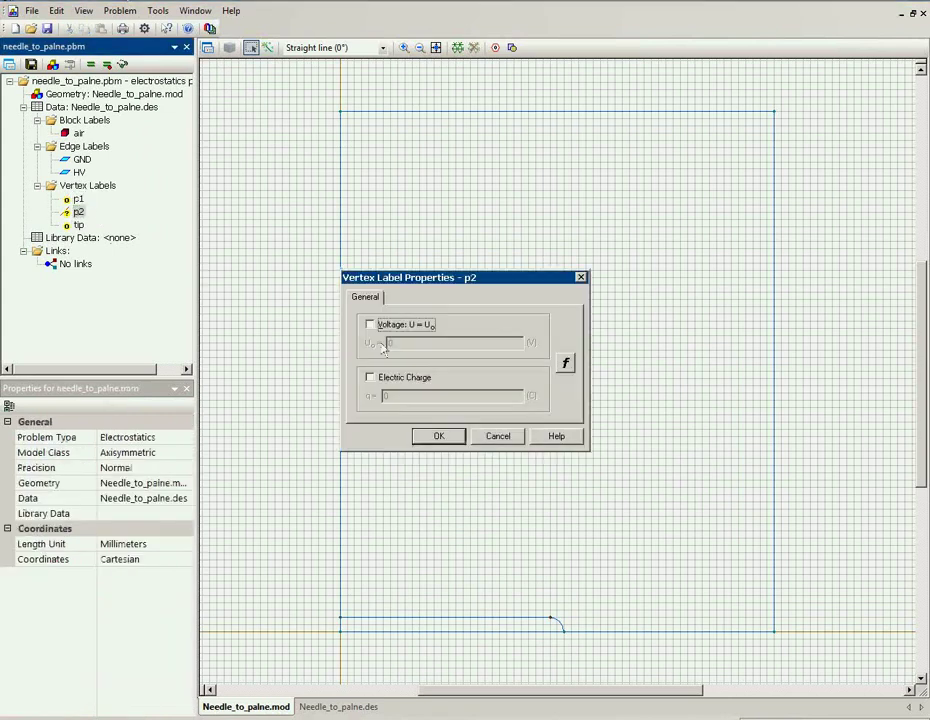
{"action": "left_click", "coordinate": [455, 437]}
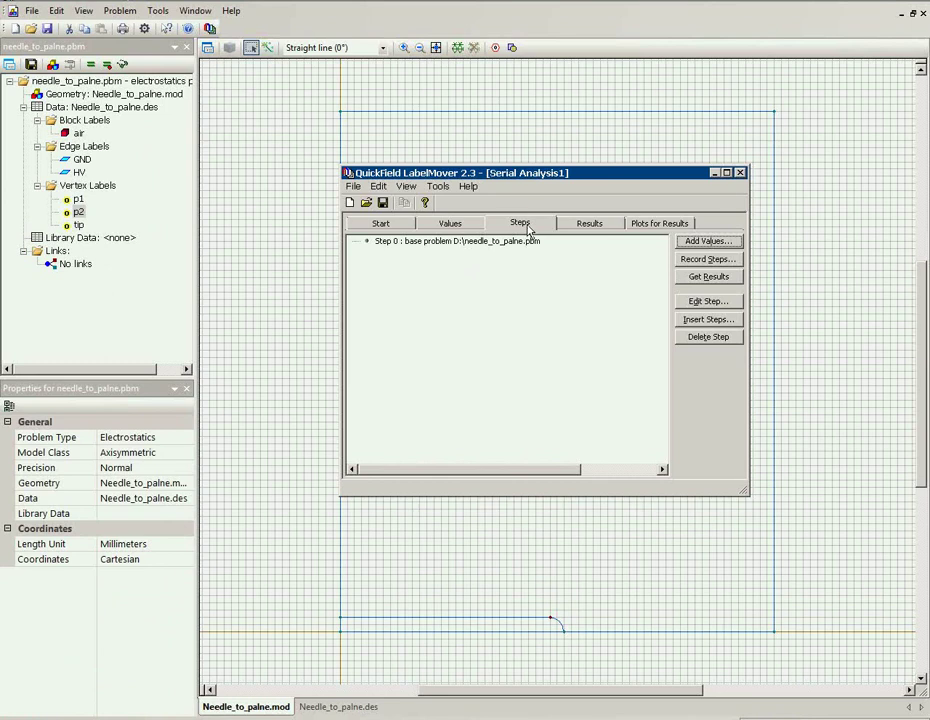
Record Step 1 moving label p1 by dx 0, dy 1 mm.
{"action": "left_click", "coordinate": [722, 262]}
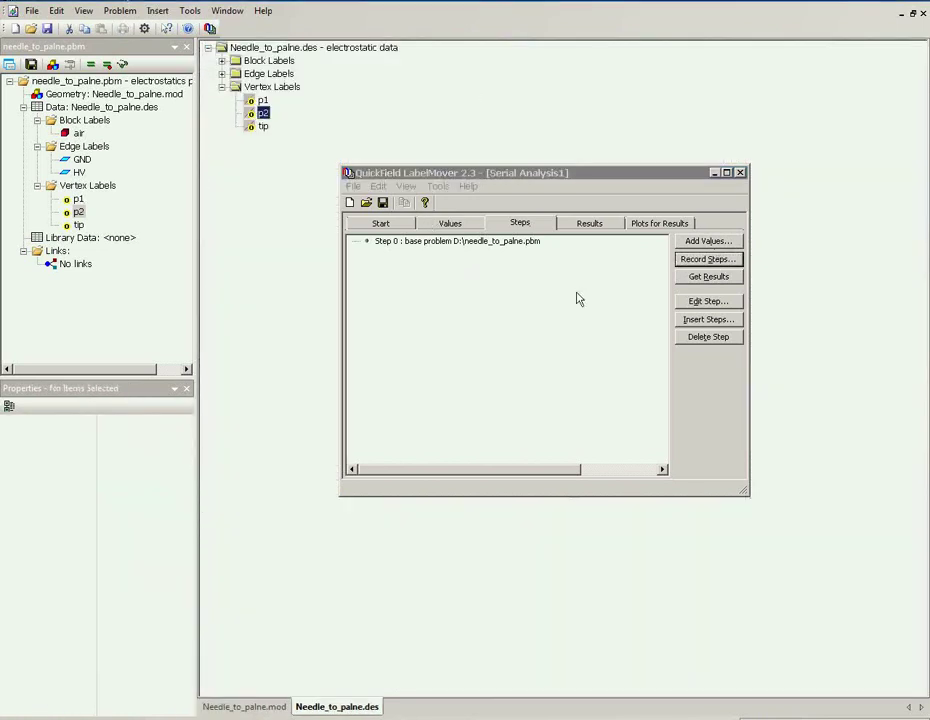
{"action": "left_click", "coordinate": [461, 405]}
{"action": "key", "text": "Tab"}
{"action": "key", "text": "Tab"}
{"action": "key", "text": "Tab"}
{"action": "key", "text": "Tab"}
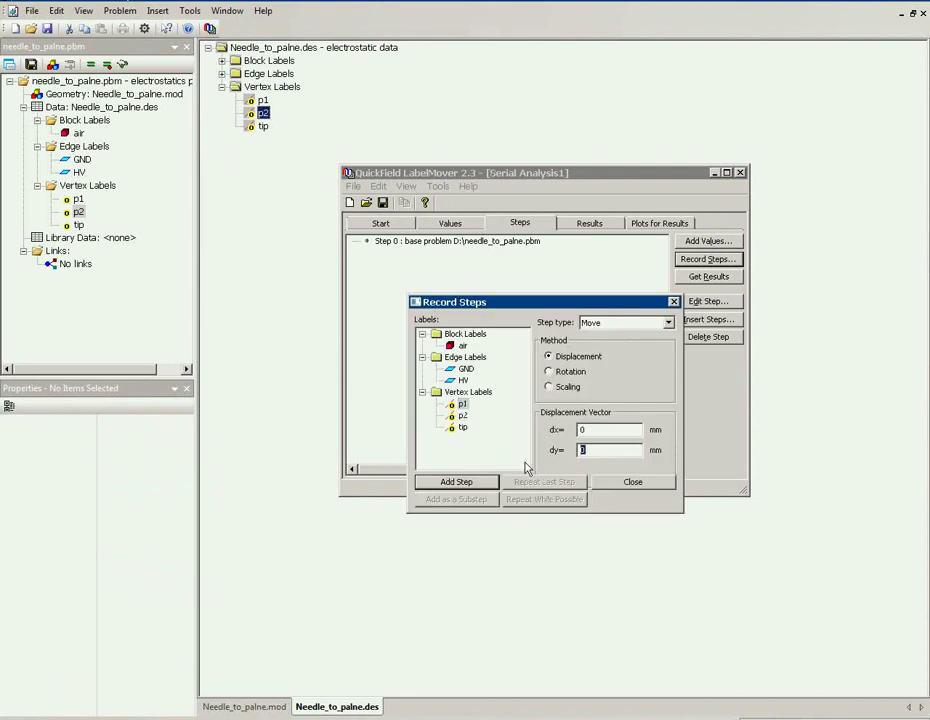
{"action": "type", "text": "1"}
{"action": "left_click", "coordinate": [475, 482]}
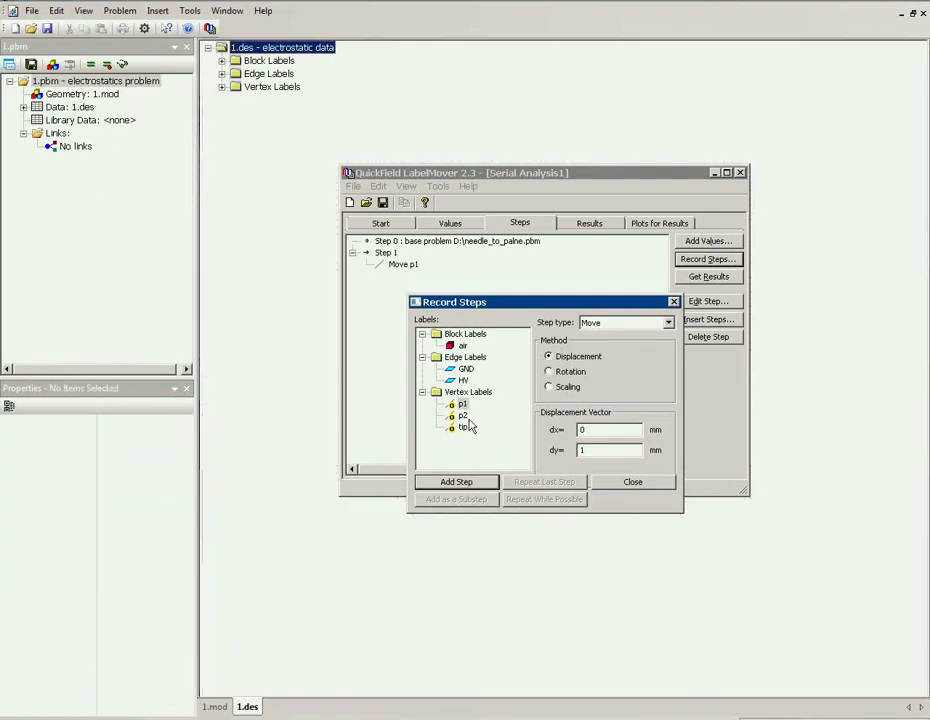
Add a p2 move of dx -1, dy 1 mm as a substep of Step 1.
{"action": "left_click", "coordinate": [464, 416]}
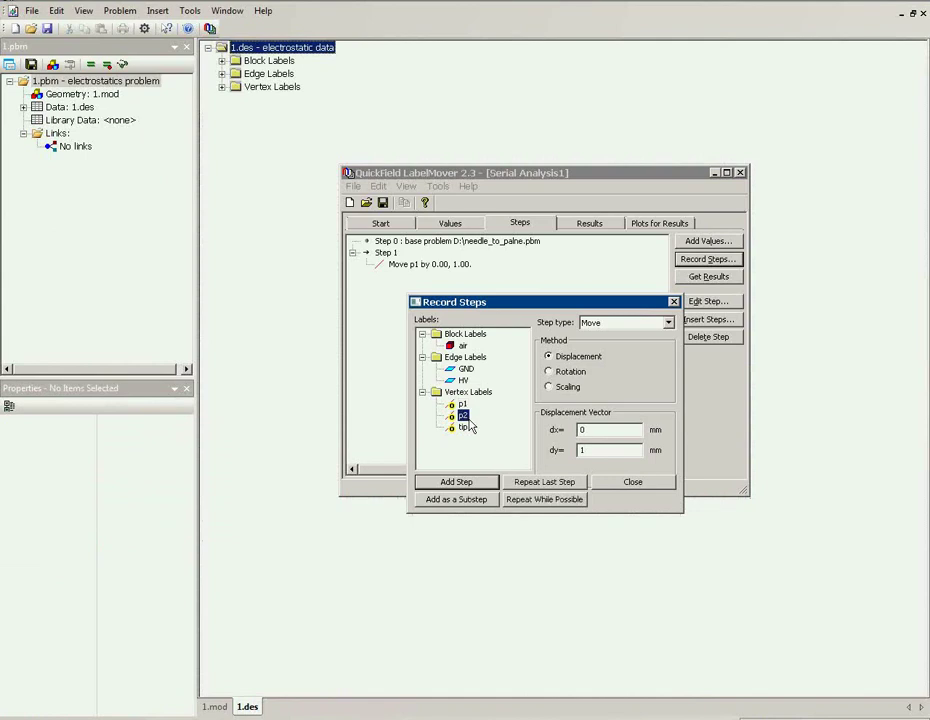
{"action": "double_click", "coordinate": [615, 431]}
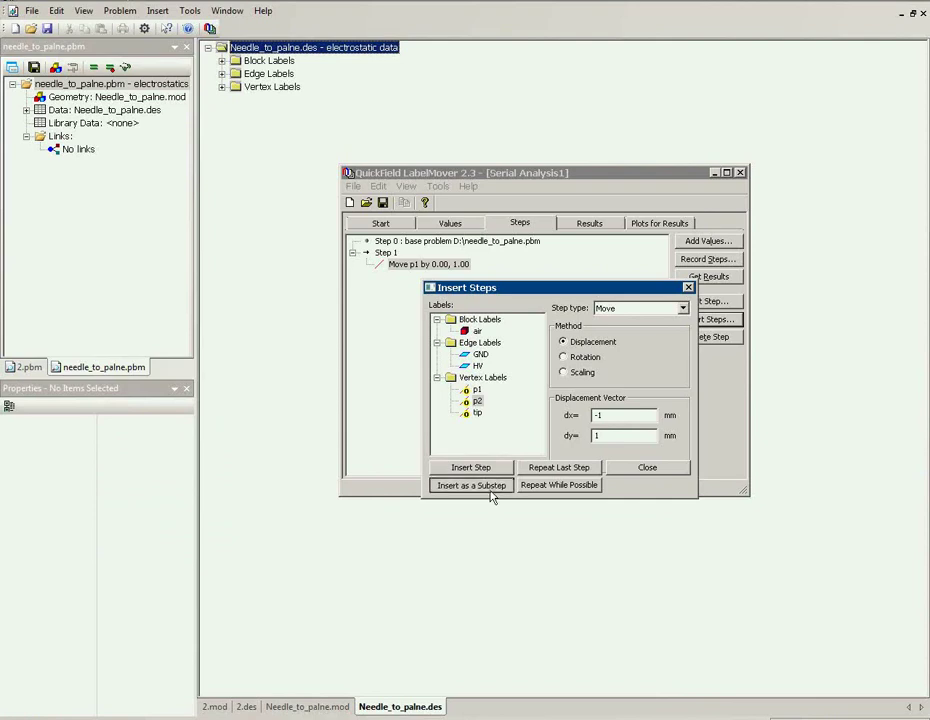
{"action": "left_click", "coordinate": [490, 488]}
{"action": "left_click", "coordinate": [628, 469]}
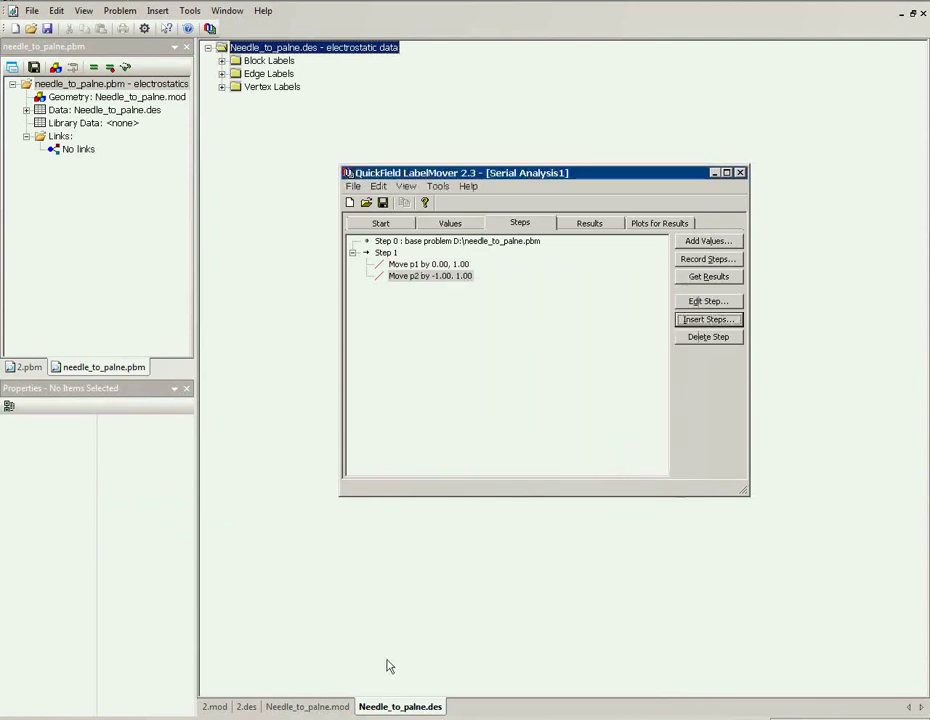
{"action": "left_click", "coordinate": [295, 707]}
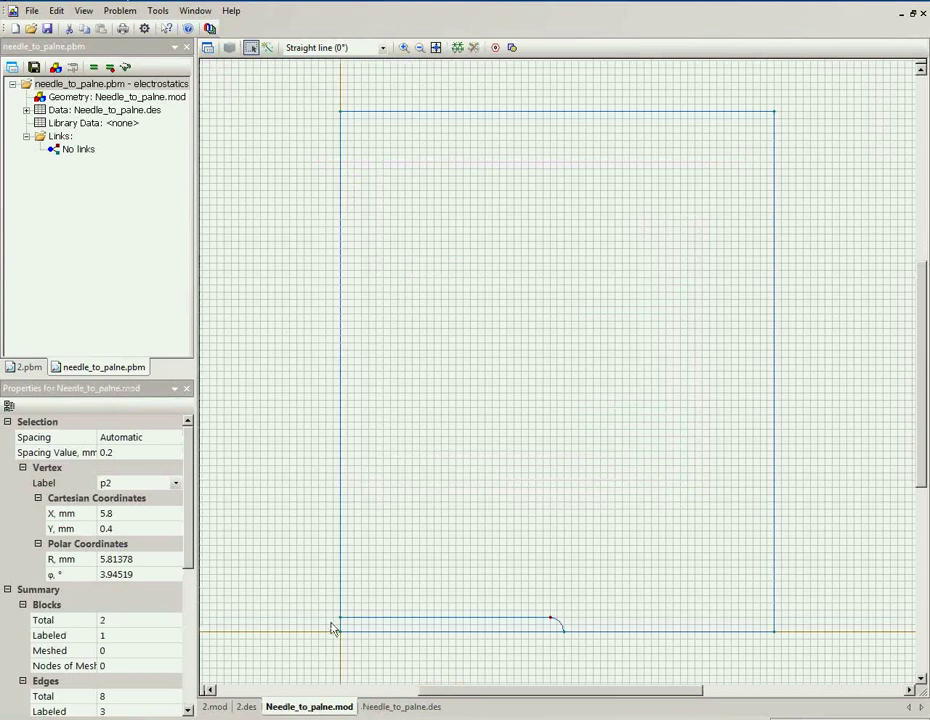
{"action": "left_click", "coordinate": [222, 707]}
{"action": "left_click", "coordinate": [316, 707]}
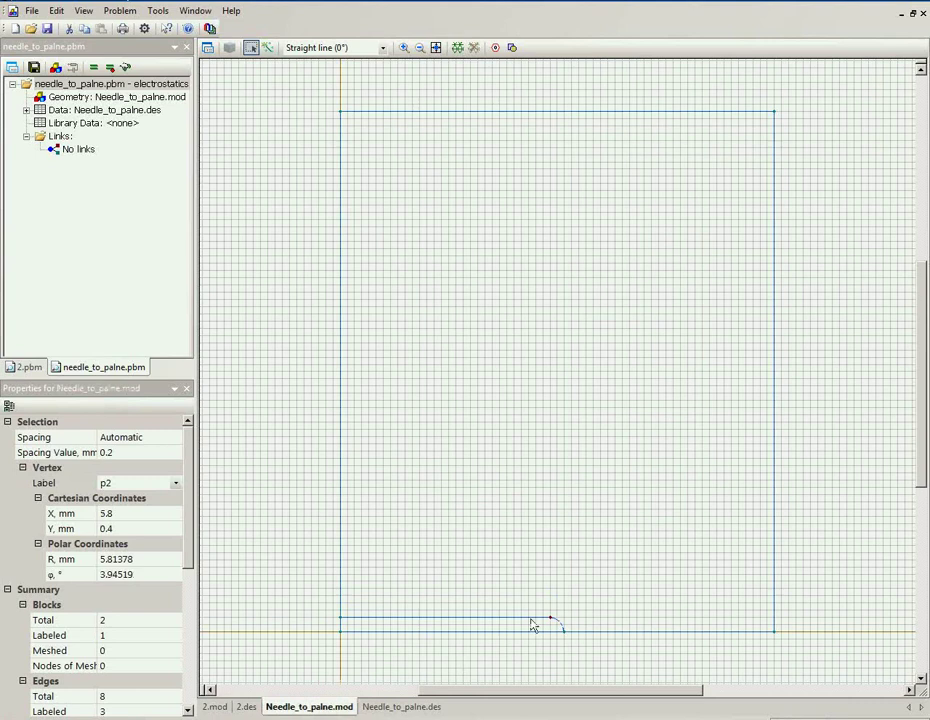
{"action": "left_click", "coordinate": [222, 707]}
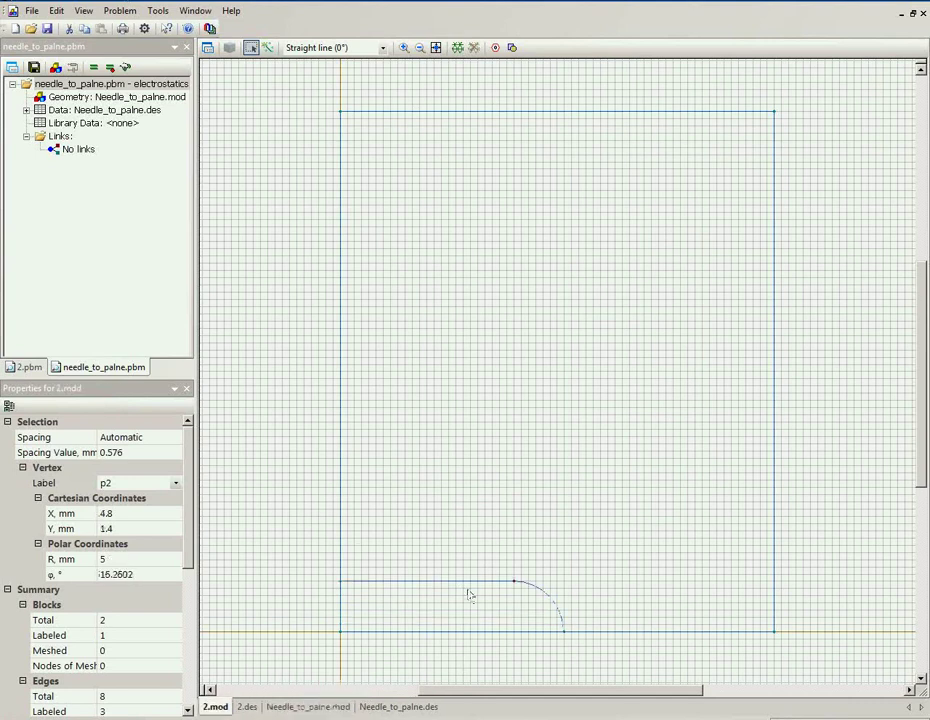
{"action": "left_click", "coordinate": [421, 707]}
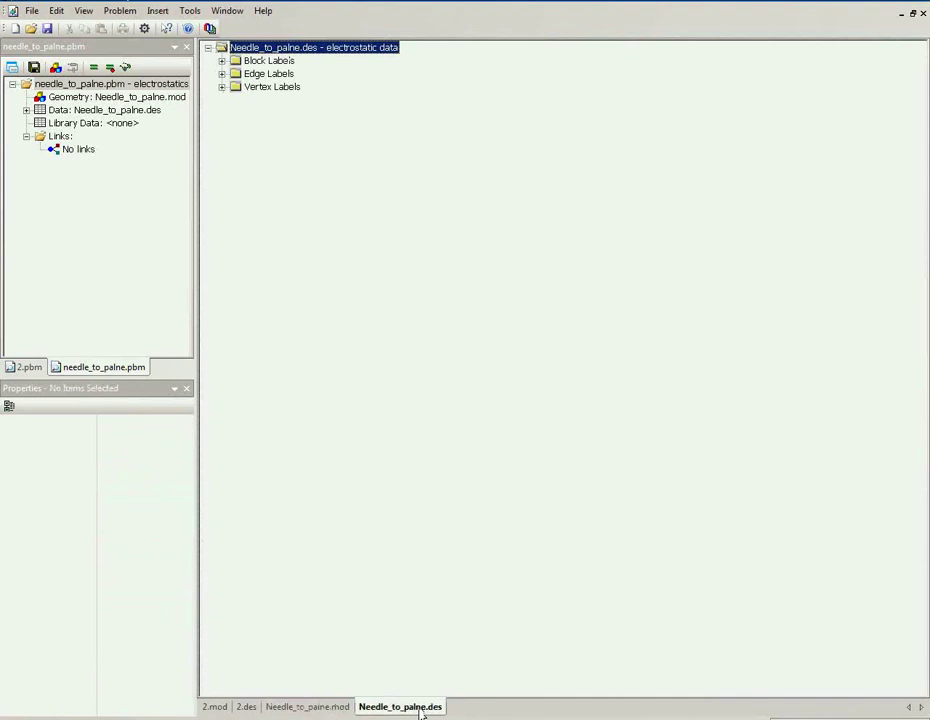
Set Step 1 to repeat 5 times, then review the Values and Steps lists.
{"action": "left_click", "coordinate": [386, 252]}
{"action": "right_click", "coordinate": [387, 253]}
{"action": "left_click", "coordinate": [410, 282]}
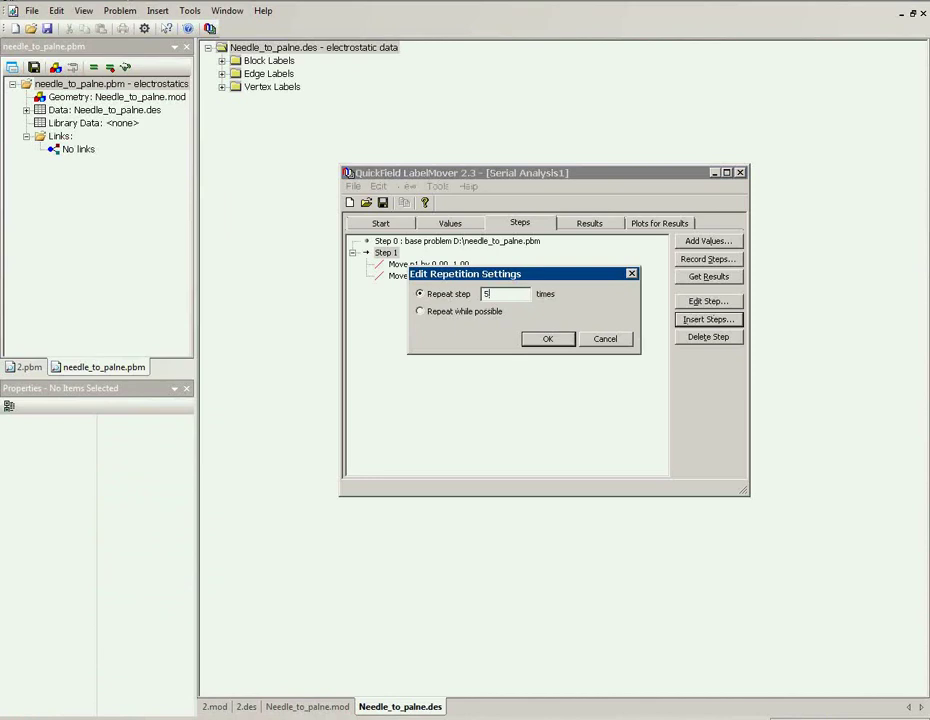
{"action": "left_click_drag", "start_coordinate": [531, 277], "coordinate": [531, 326]}
{"action": "left_click", "coordinate": [554, 386]}
{"action": "left_click", "coordinate": [459, 226]}
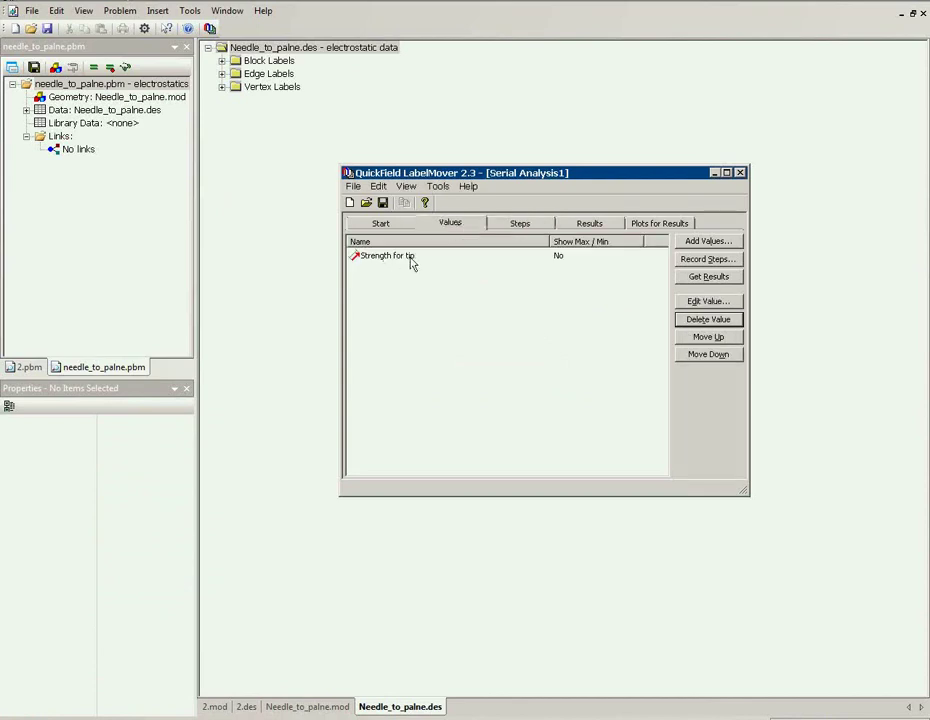
{"action": "left_click", "coordinate": [531, 226]}
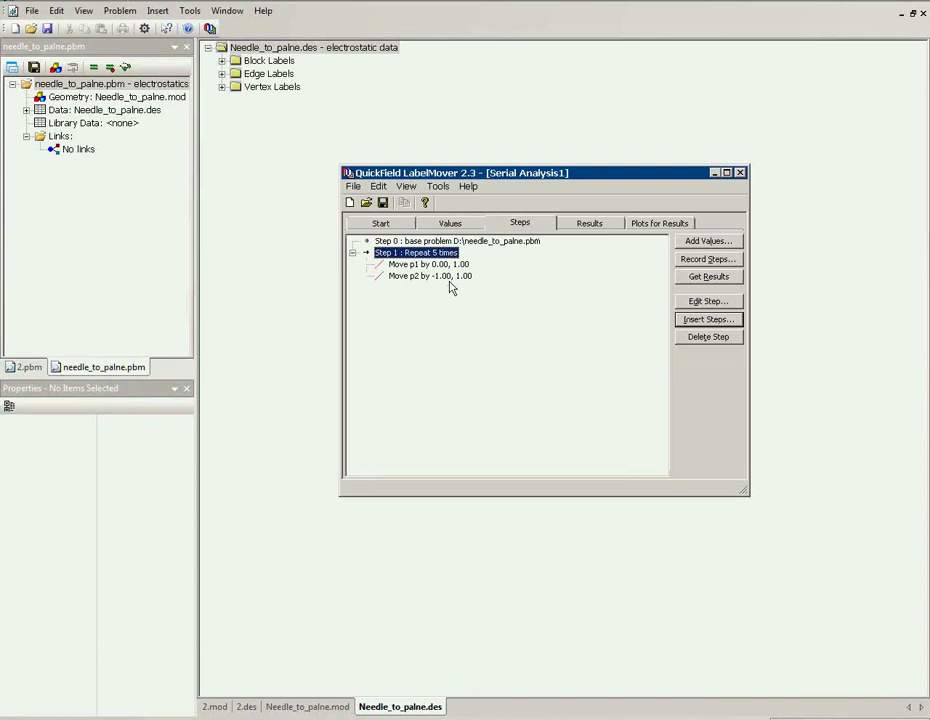
Run all steps and plot tip Strength, falling from 13097000 to 2771100 at step 1_5.
{"action": "left_click", "coordinate": [709, 277]}
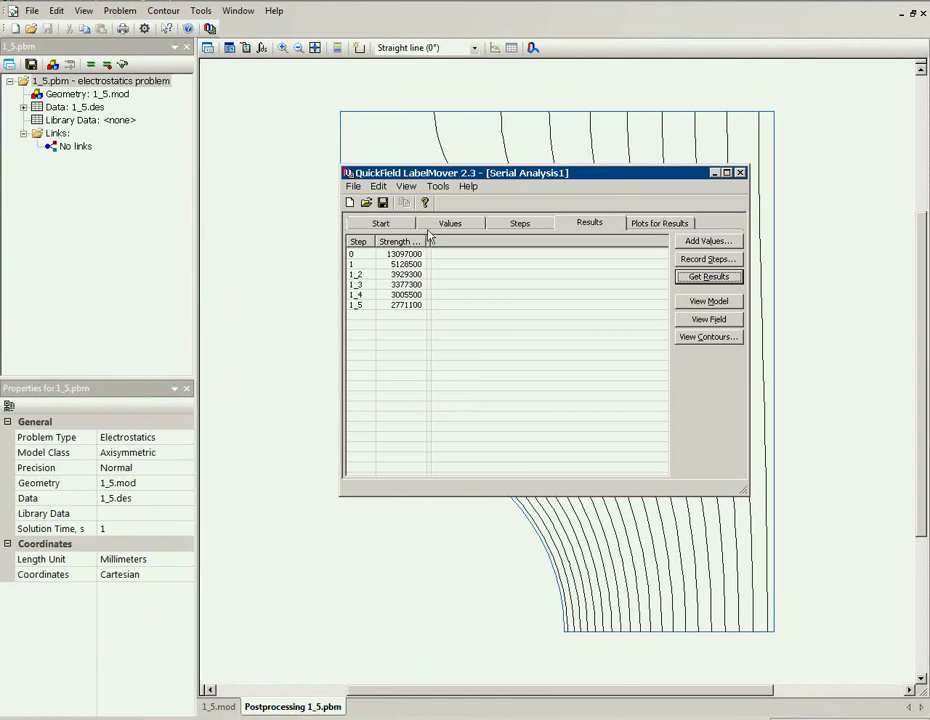
{"action": "left_click_drag", "start_coordinate": [425, 240], "coordinate": [472, 240]}
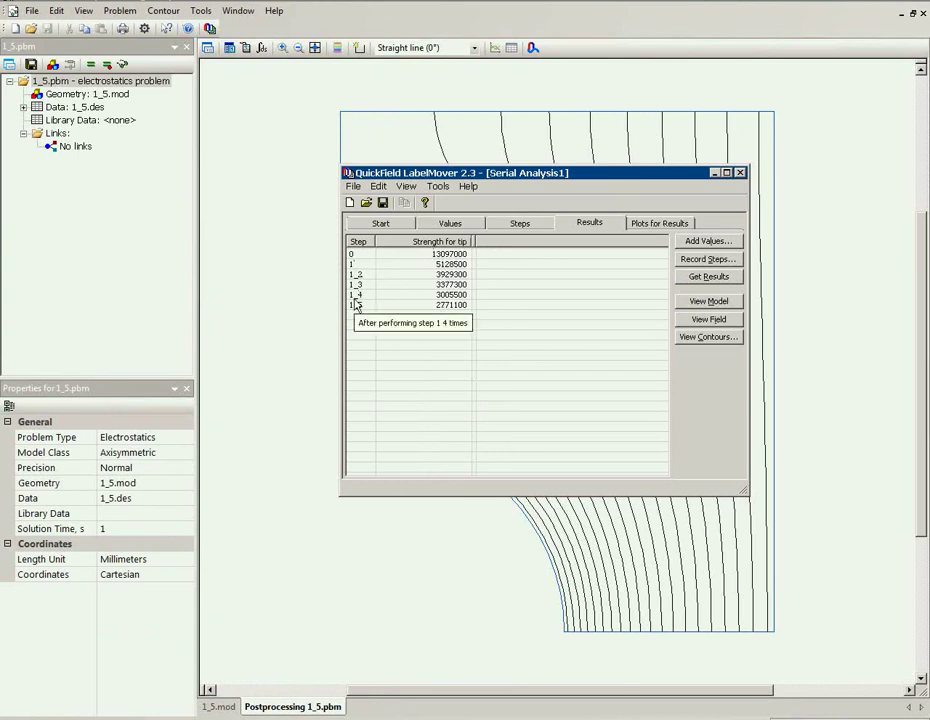
{"action": "left_click", "coordinate": [640, 226]}
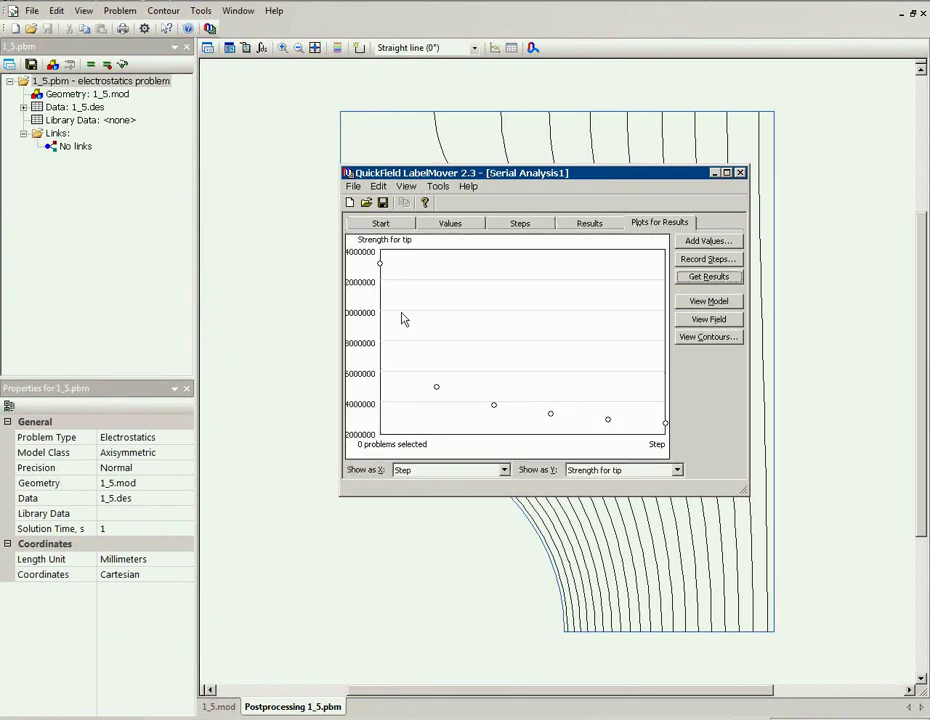